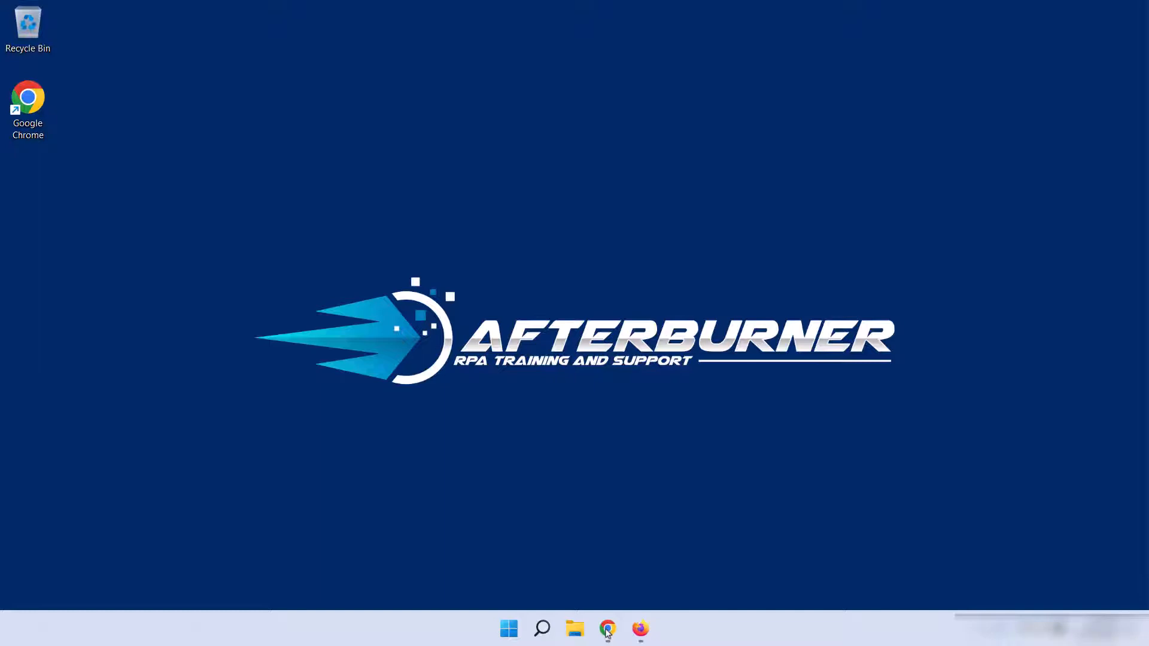
# Step: Open automationanywhere.com in Google Chrome and go to the Automation 360 product page
pyautogui.click(608, 629)
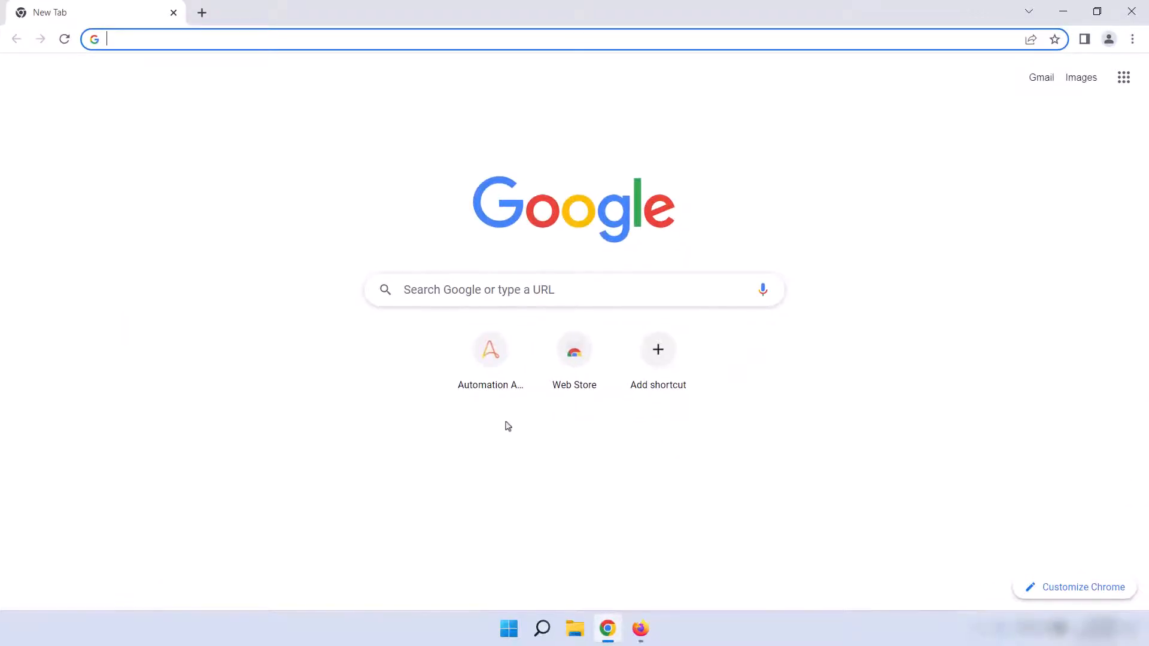
pyautogui.write('automationany')
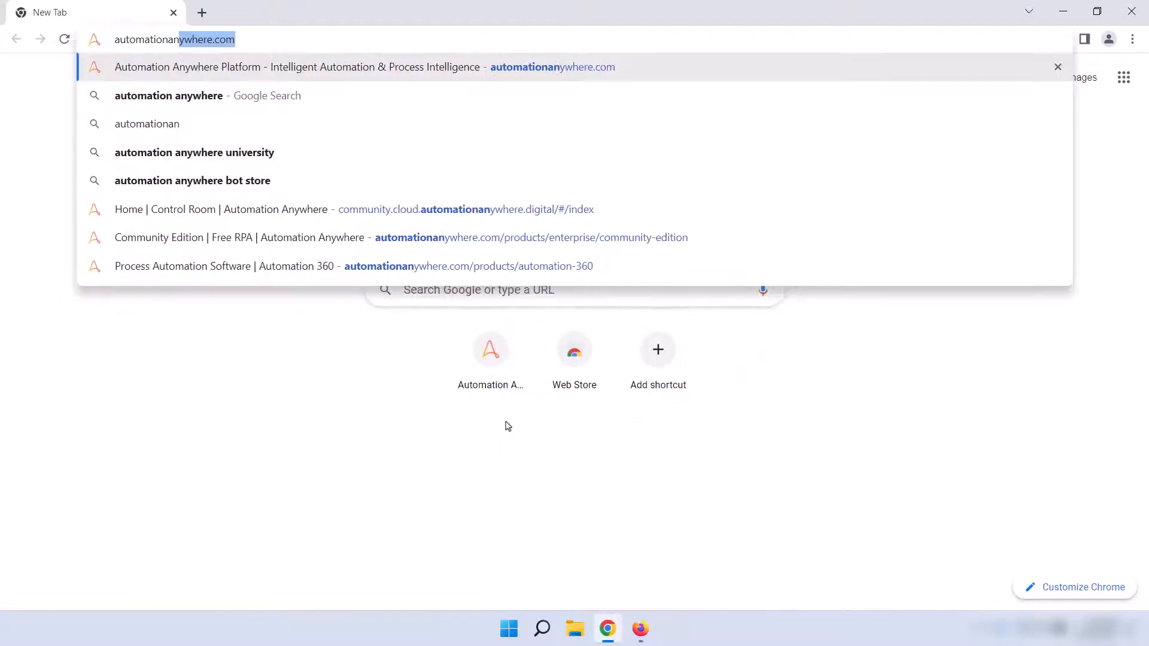
pyautogui.write('where.com')
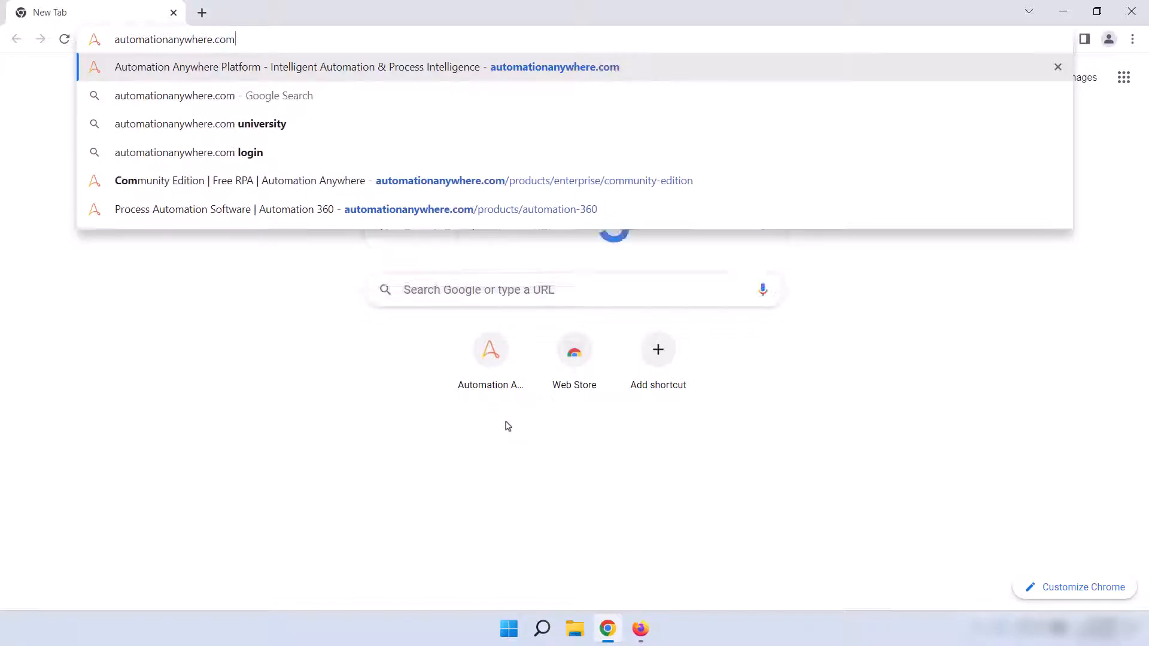
pyautogui.press('Return')
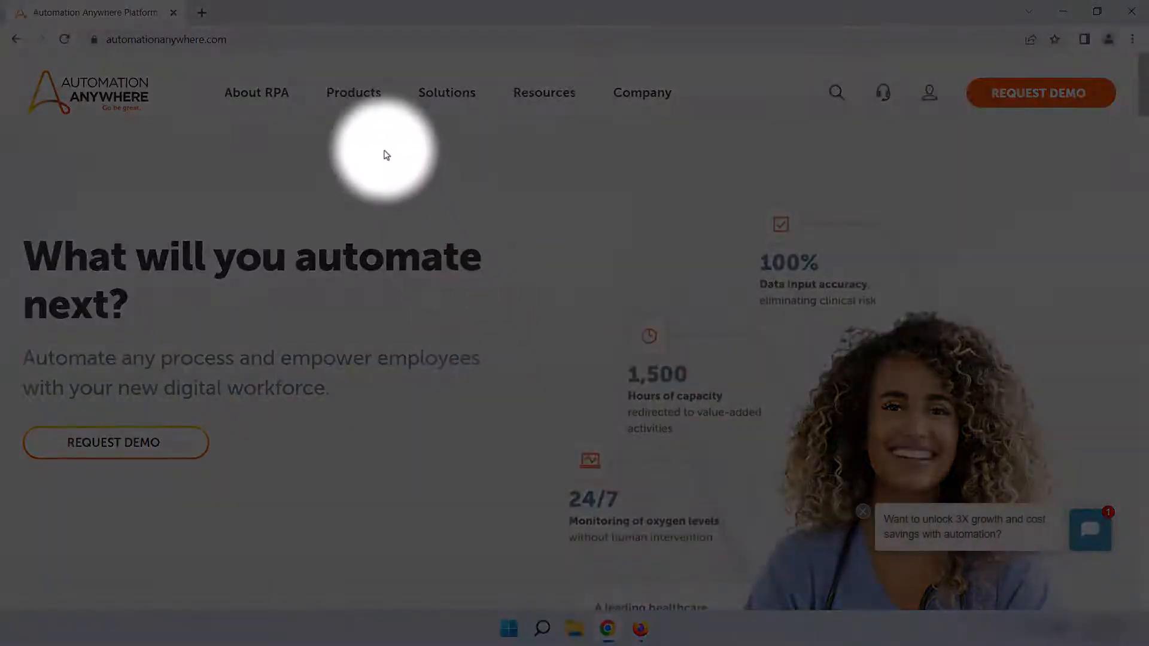
pyautogui.moveTo(358, 100)
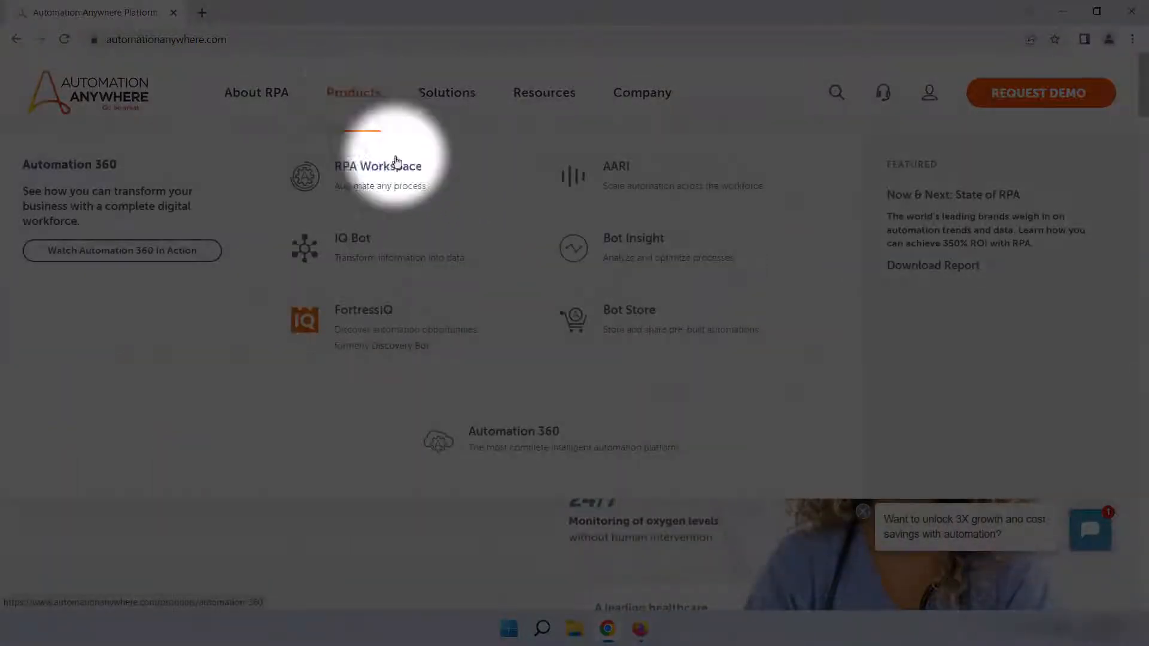
pyautogui.click(523, 437)
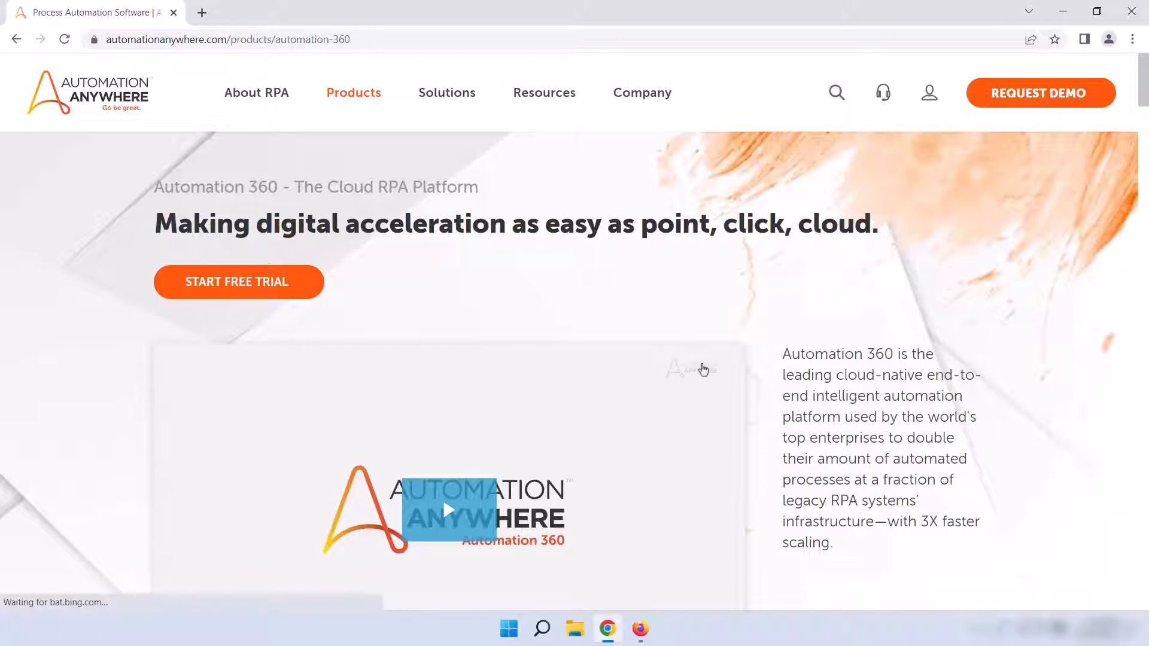
# Step: Open the free Community Edition sign-up form from the learning and community resources on the Automation 360 page
pyautogui.scroll(-10, 703, 369)
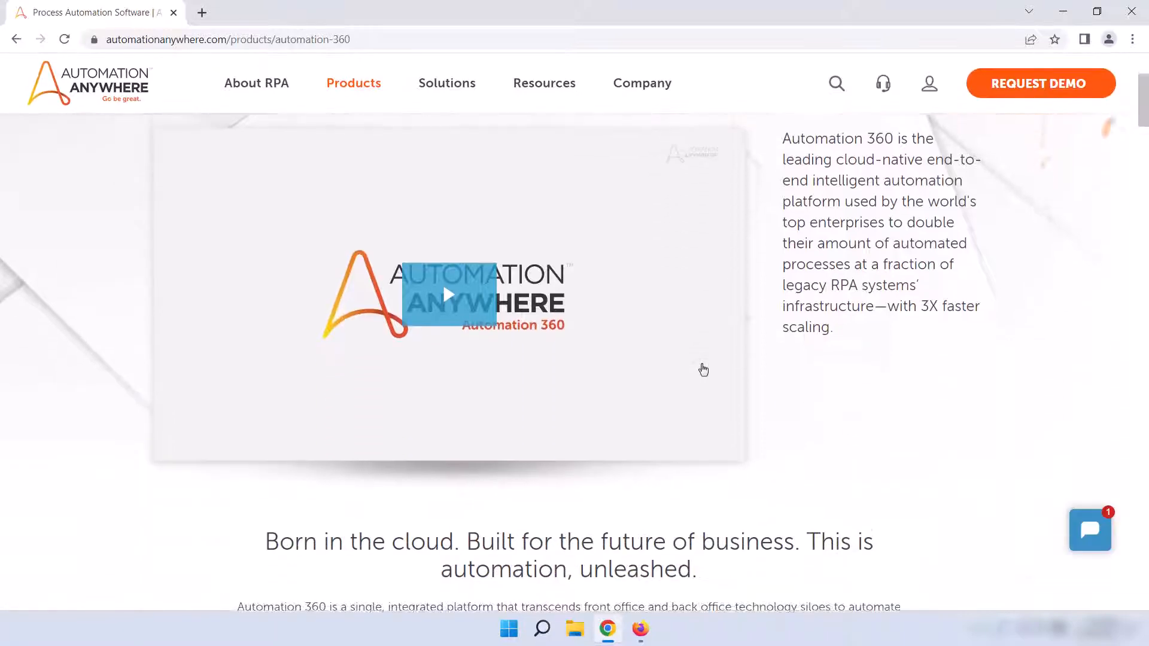
pyautogui.scroll(-12, 703, 369)
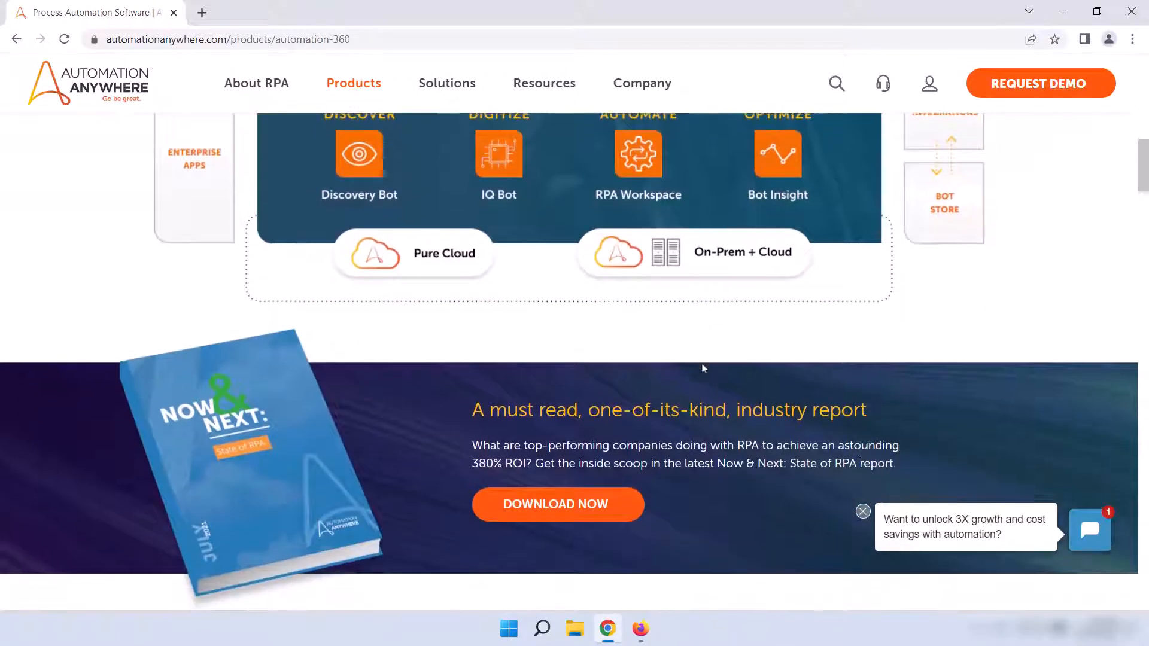
pyautogui.scroll(-15, 703, 369)
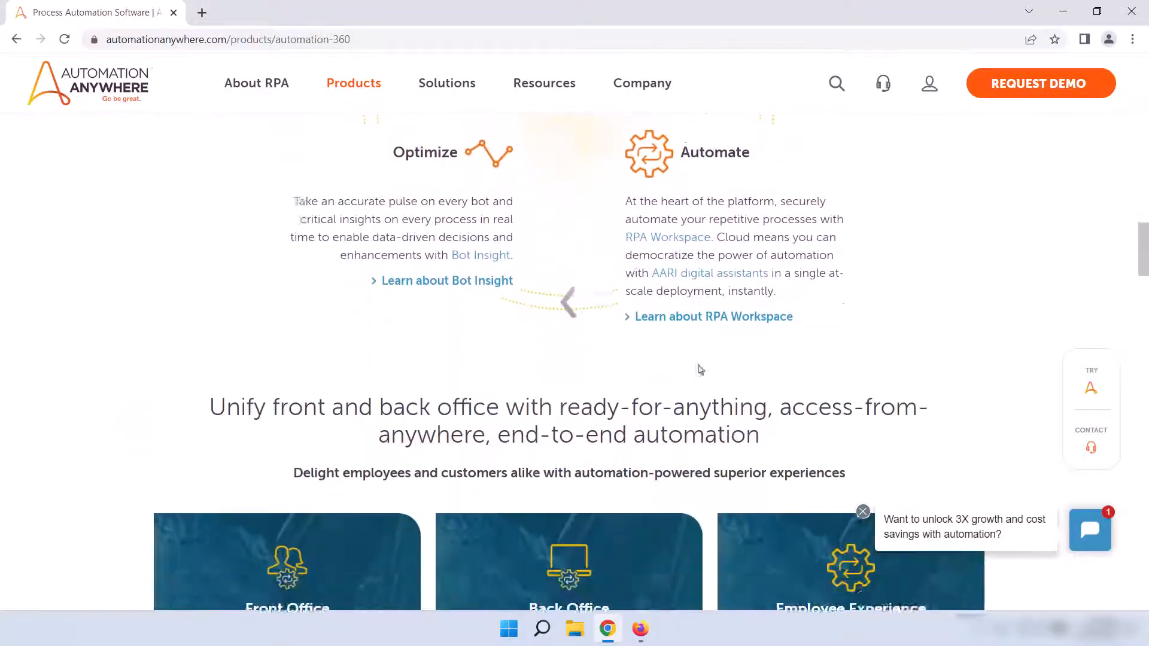
pyautogui.scroll(-15, 702, 366)
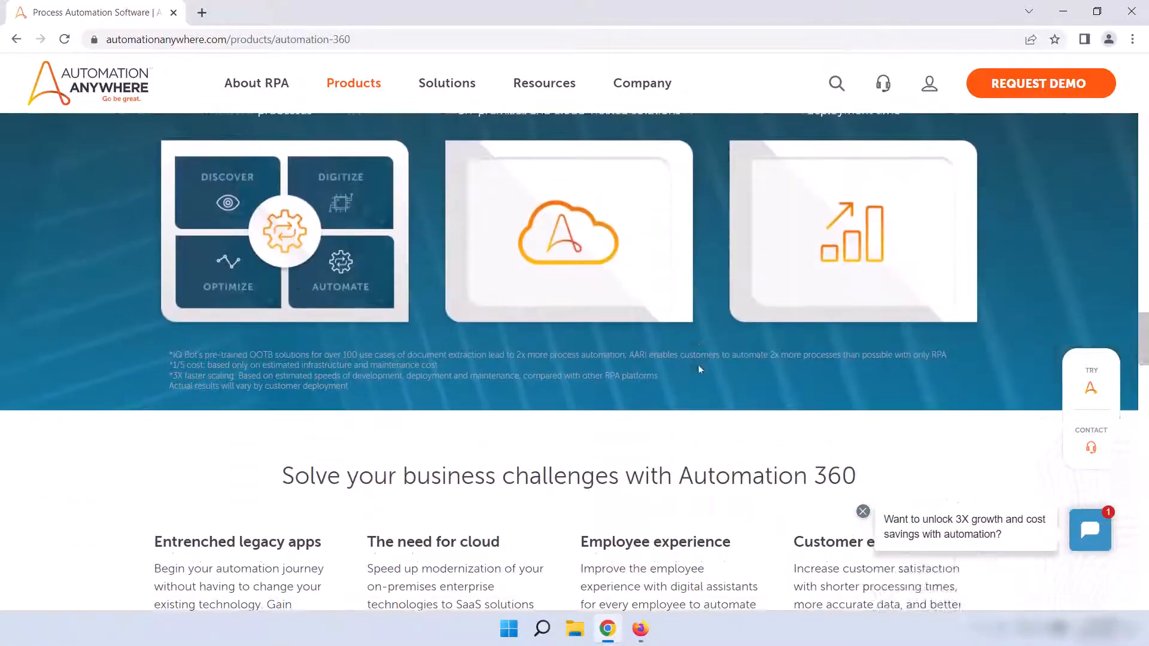
pyautogui.scroll(-14, 701, 366)
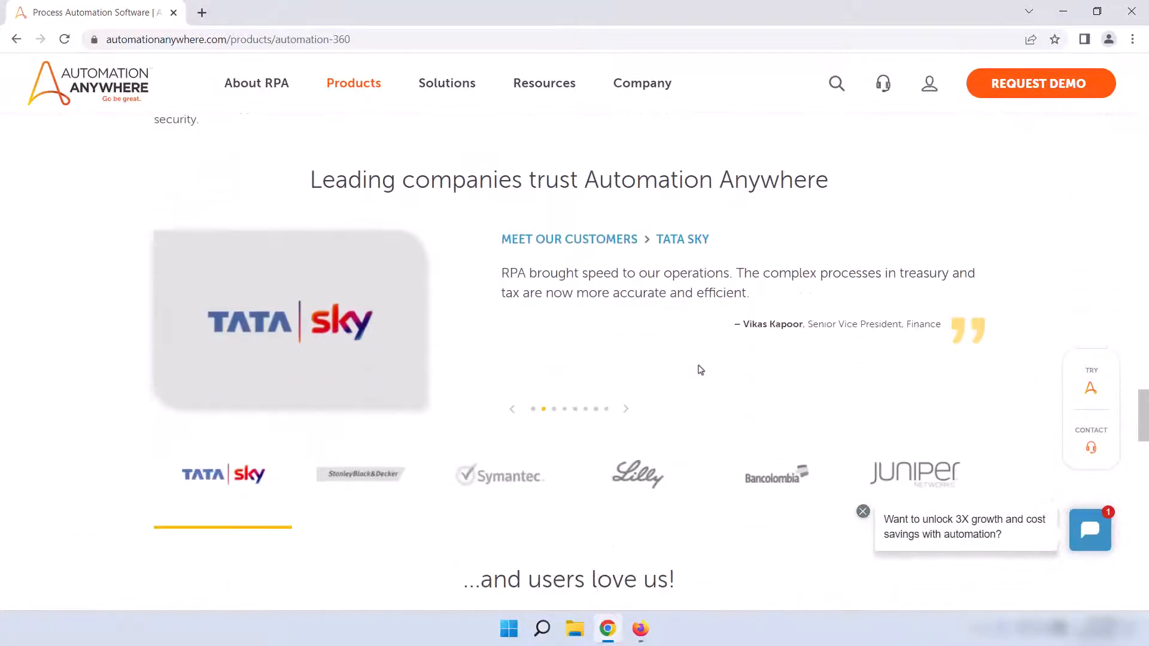
pyautogui.scroll(-10, 702, 370)
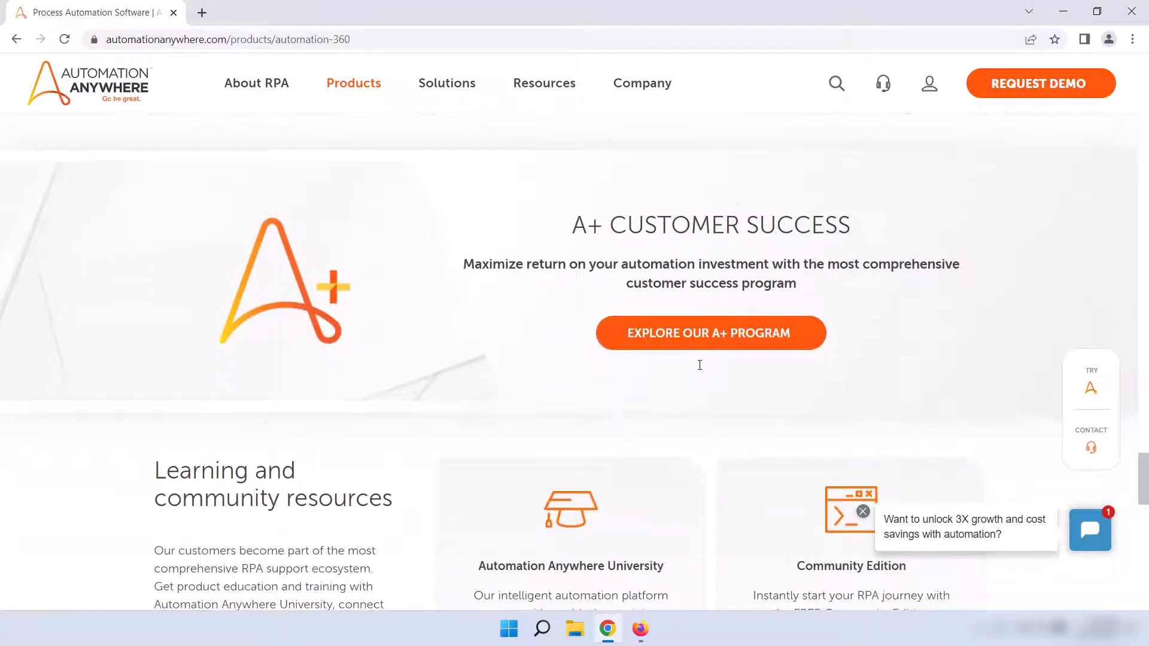
pyautogui.scroll(1, 700, 369)
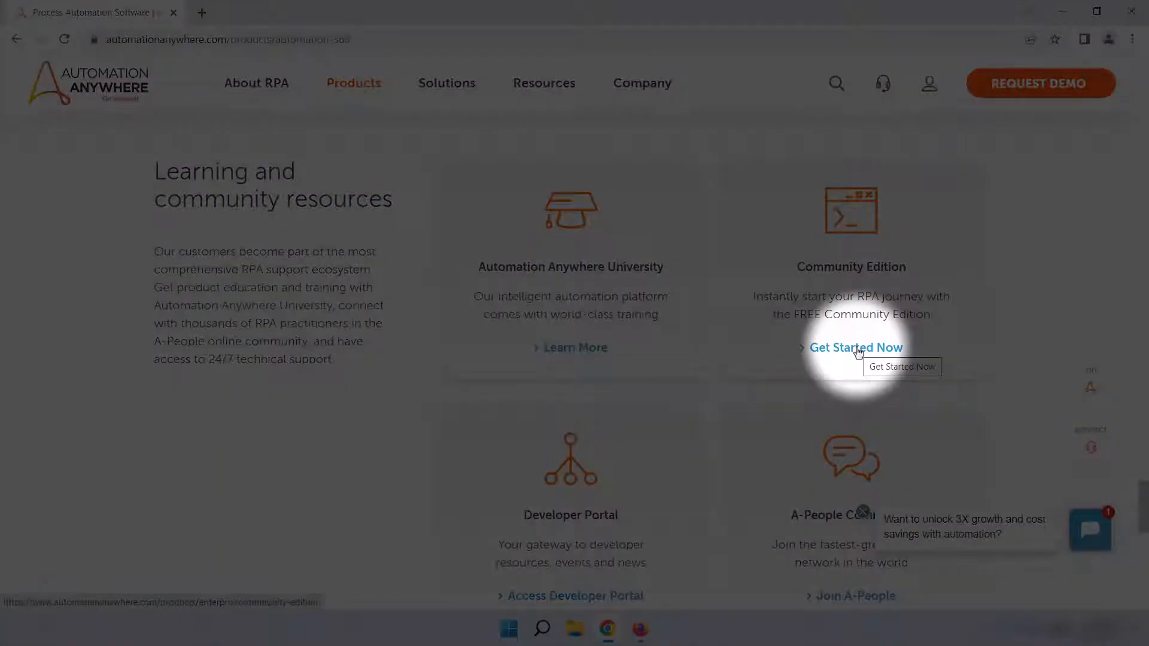
pyautogui.click(856, 347)
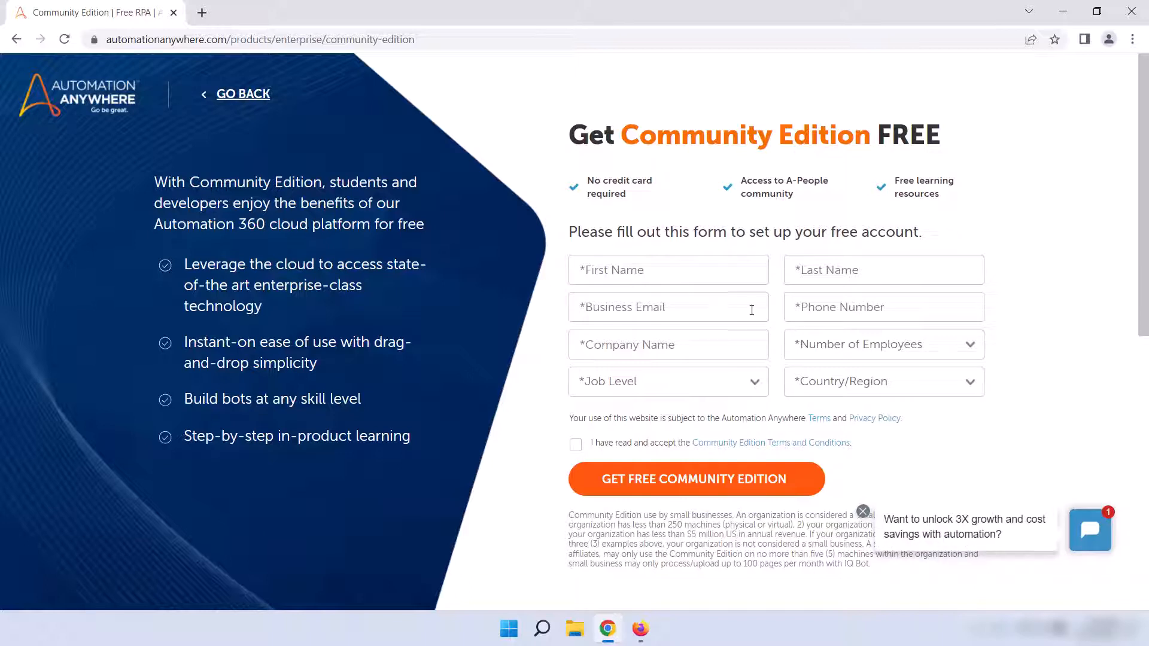
# Step: Enter the registrant's first name and last name in the Community Edition form
pyautogui.click(685, 275)
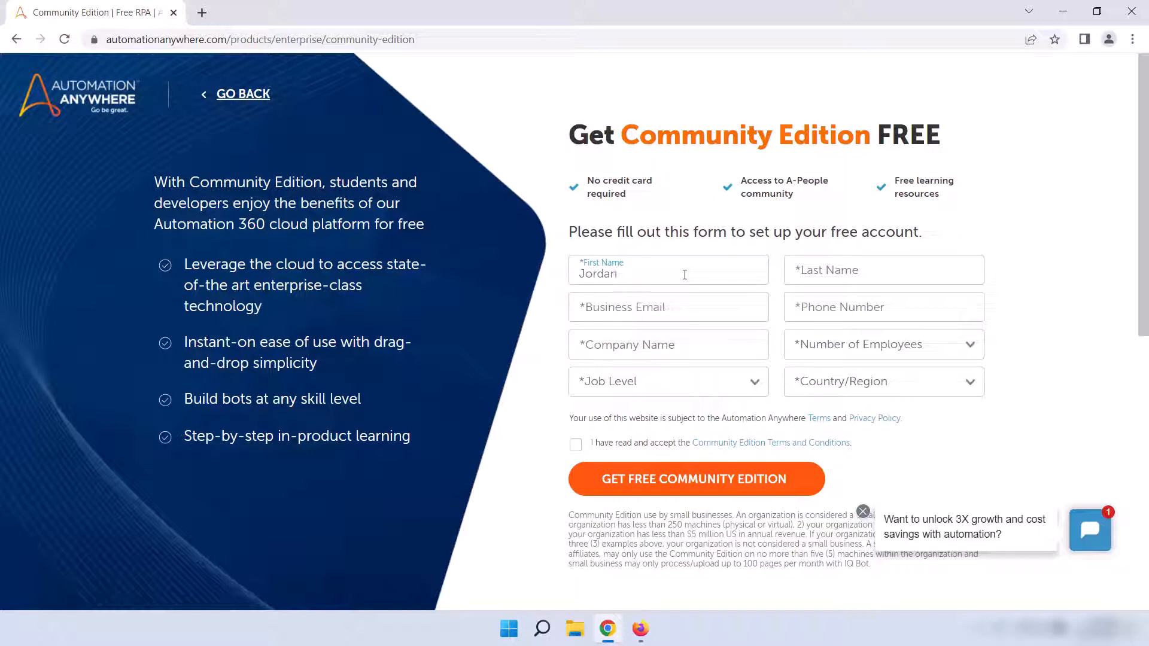
pyautogui.press('Tab')
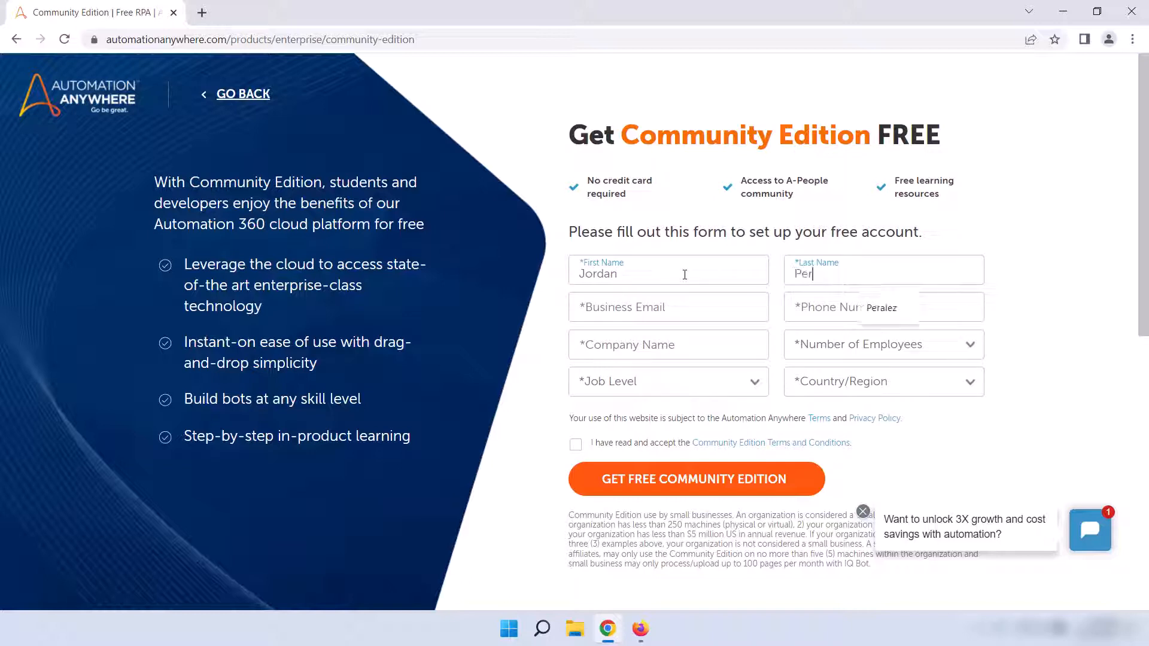
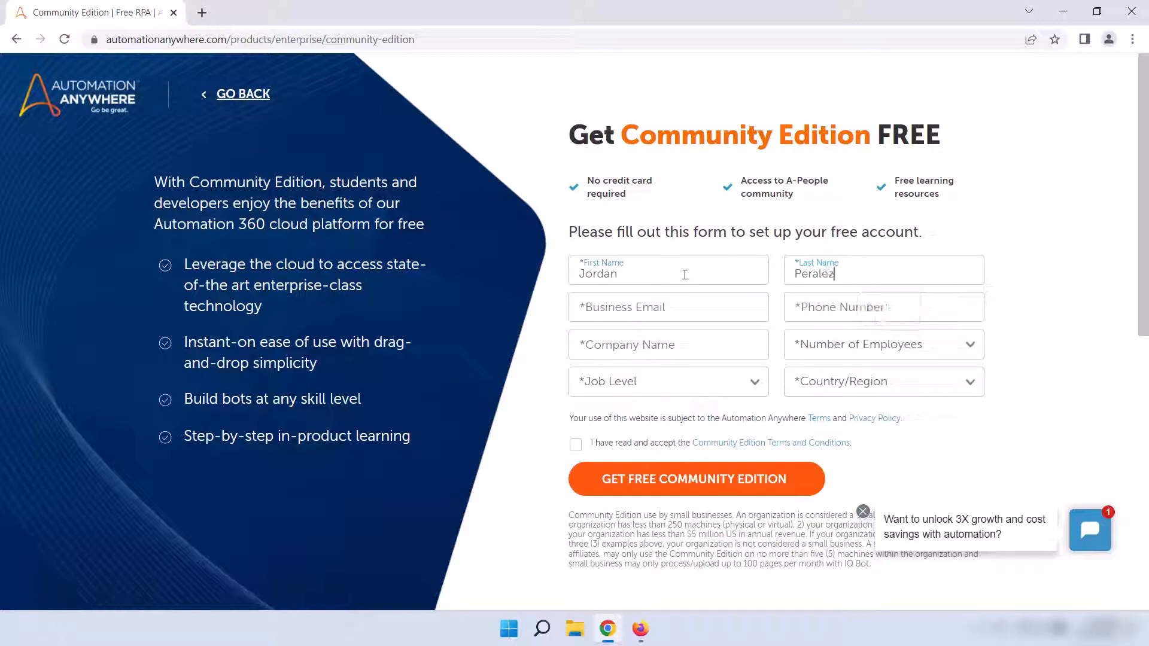
# Step: Fill in the registrant's business email address in the sign-up form
pyautogui.press('Tab')
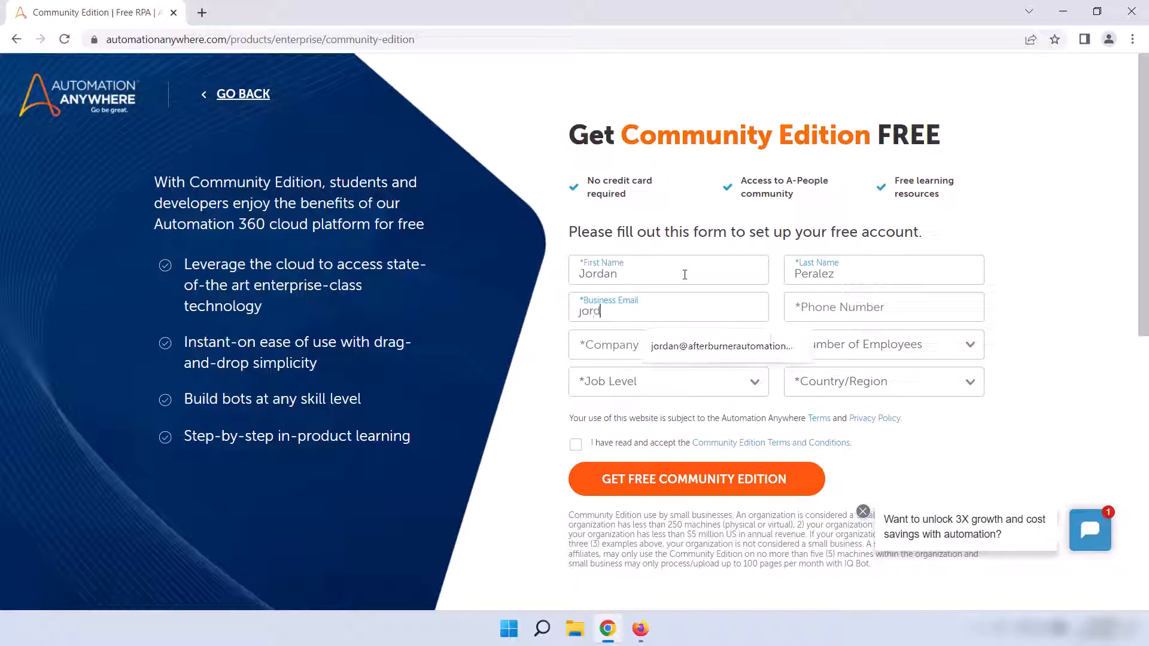
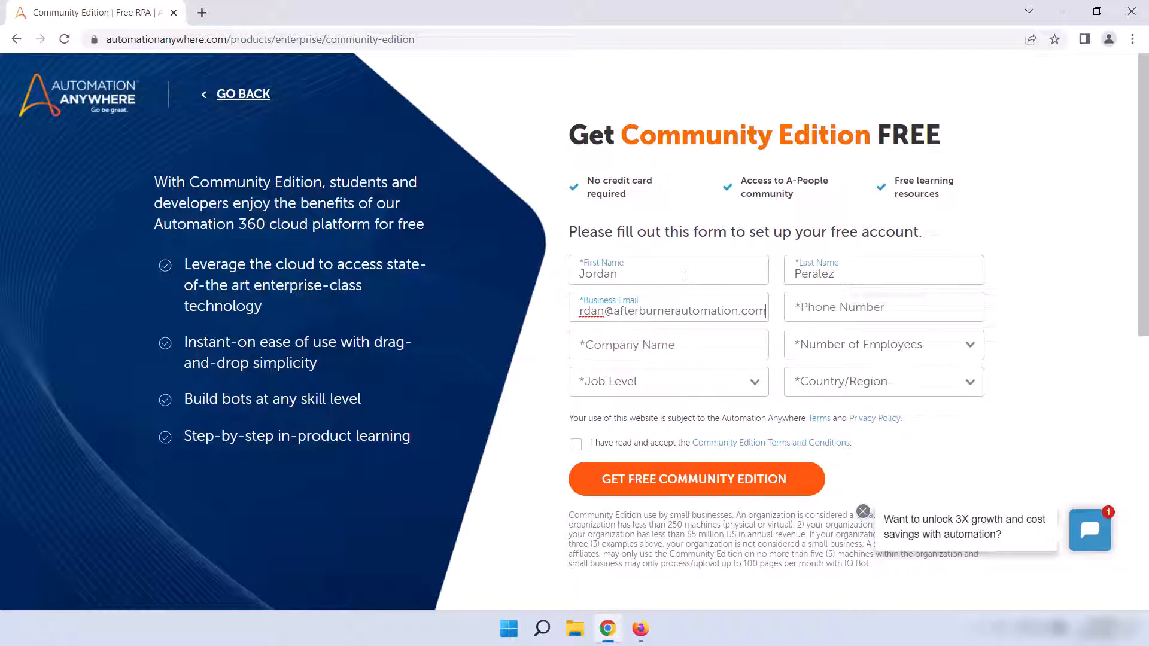
# Step: Enter the registrant's phone number in the sign-up form
pyautogui.press('Tab')
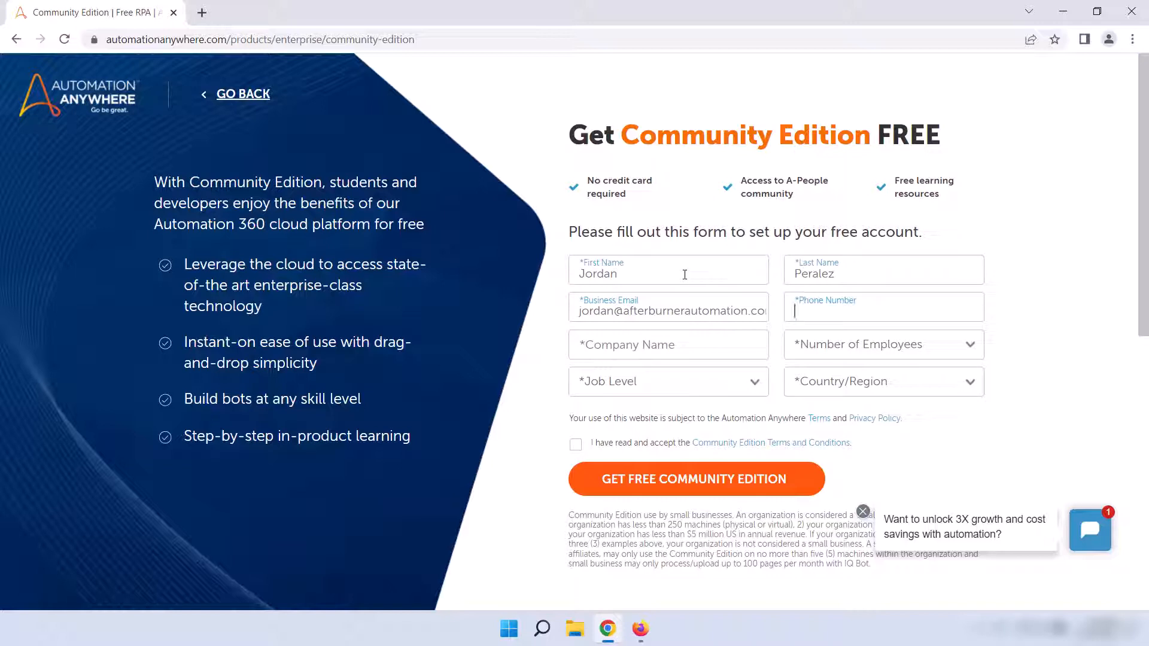
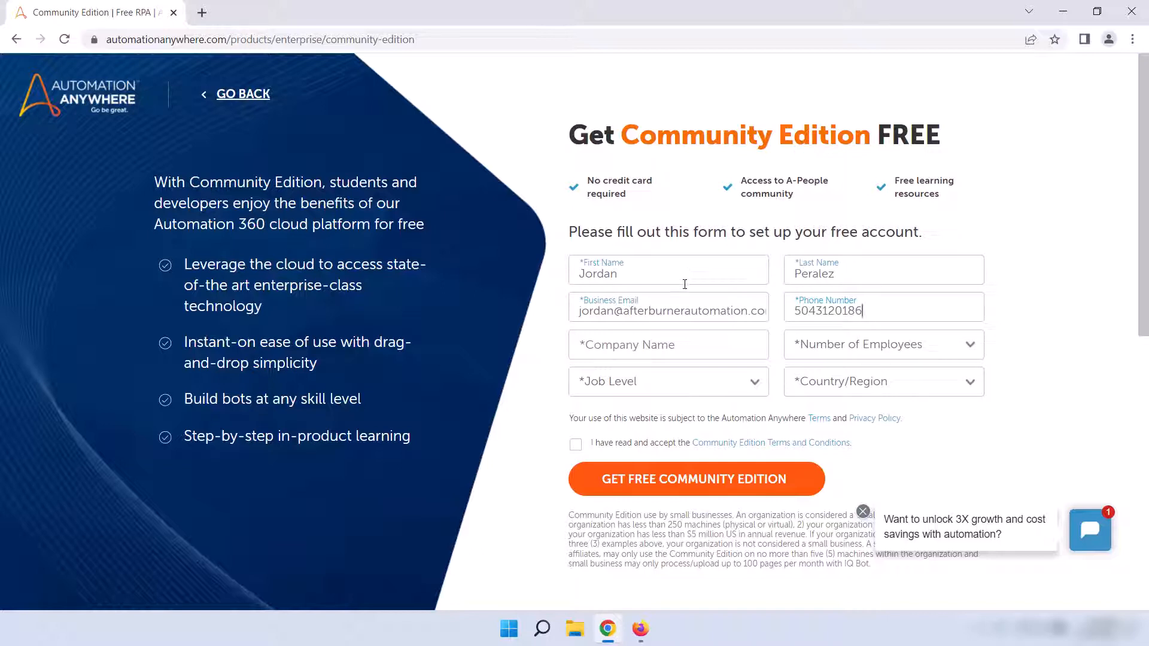
# Step: Enter Afterburner Automation as the company name and set the number of employees to Less than 250
pyautogui.click(680, 344)
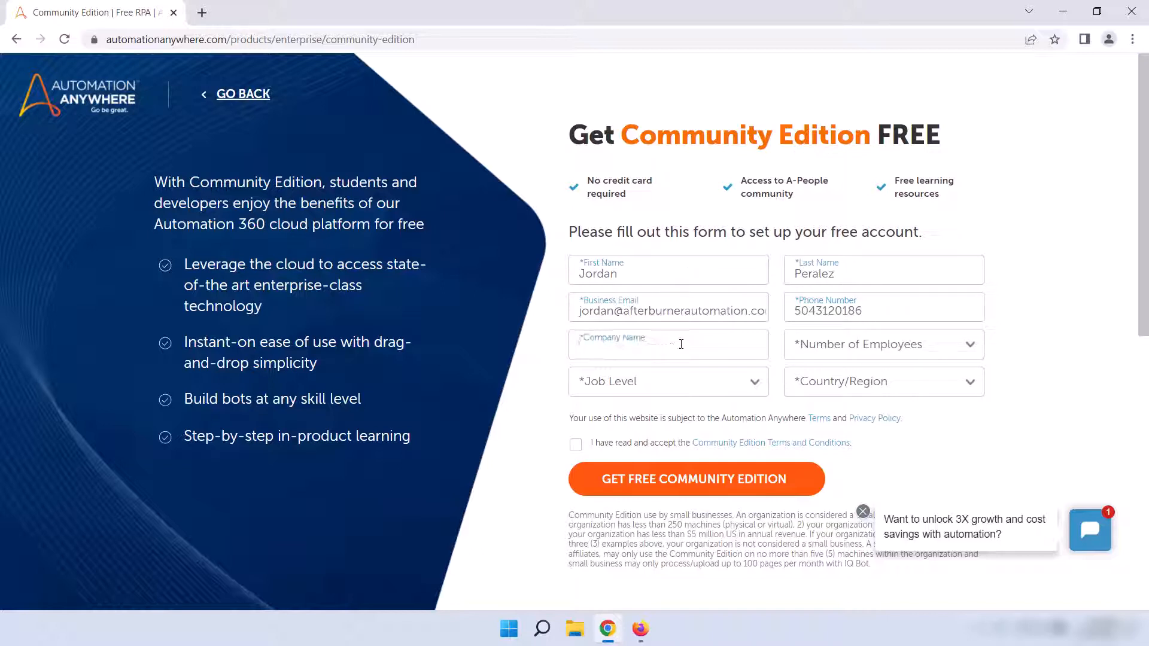
pyautogui.write('After')
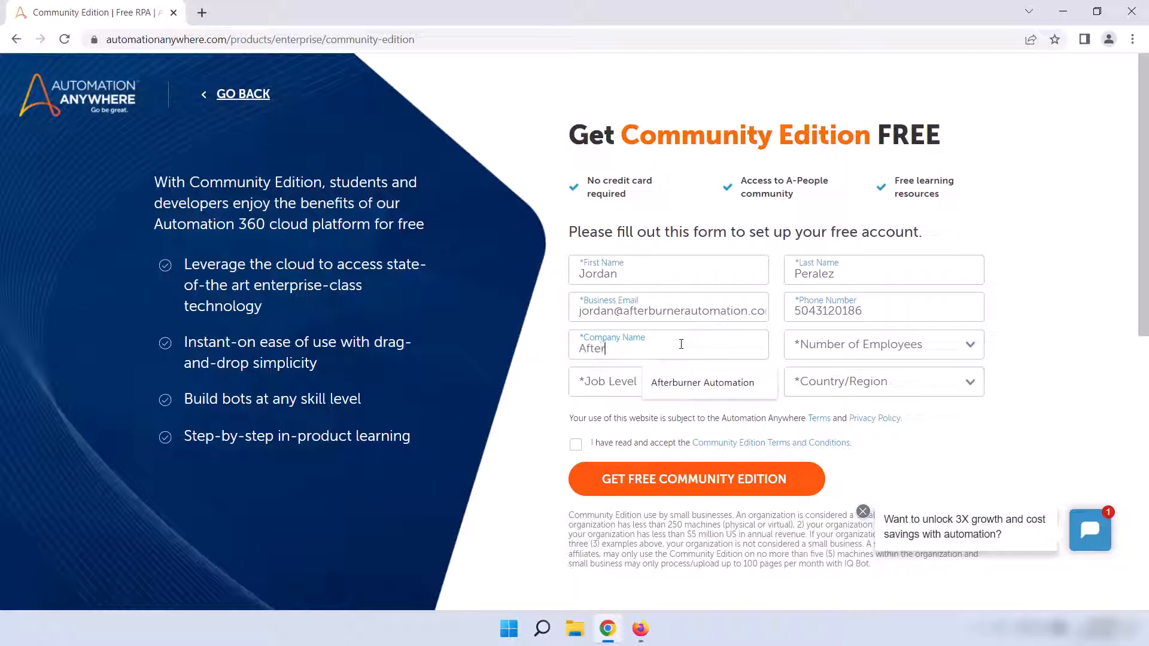
pyautogui.write('burner Automation')
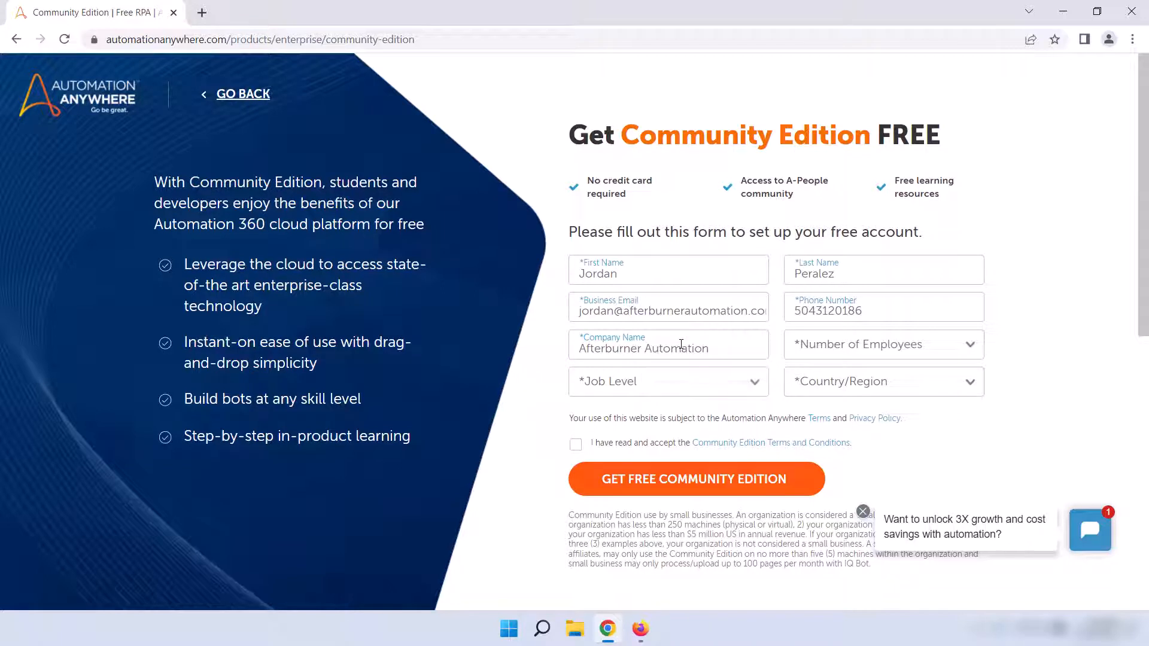
pyautogui.click(969, 347)
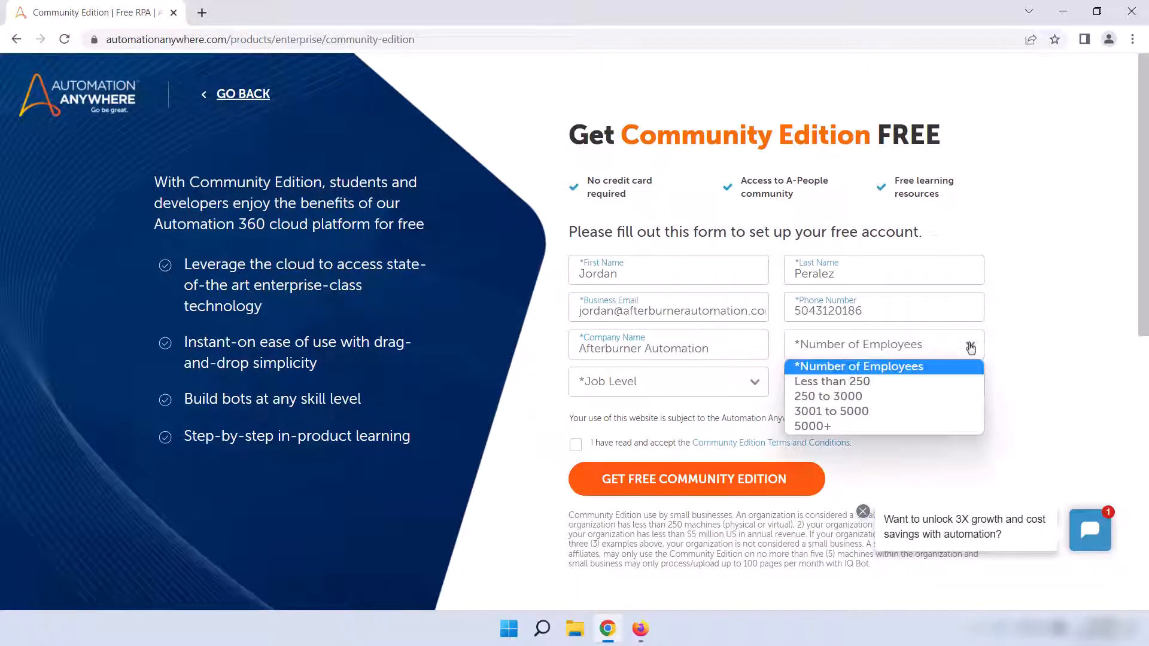
pyautogui.click(937, 382)
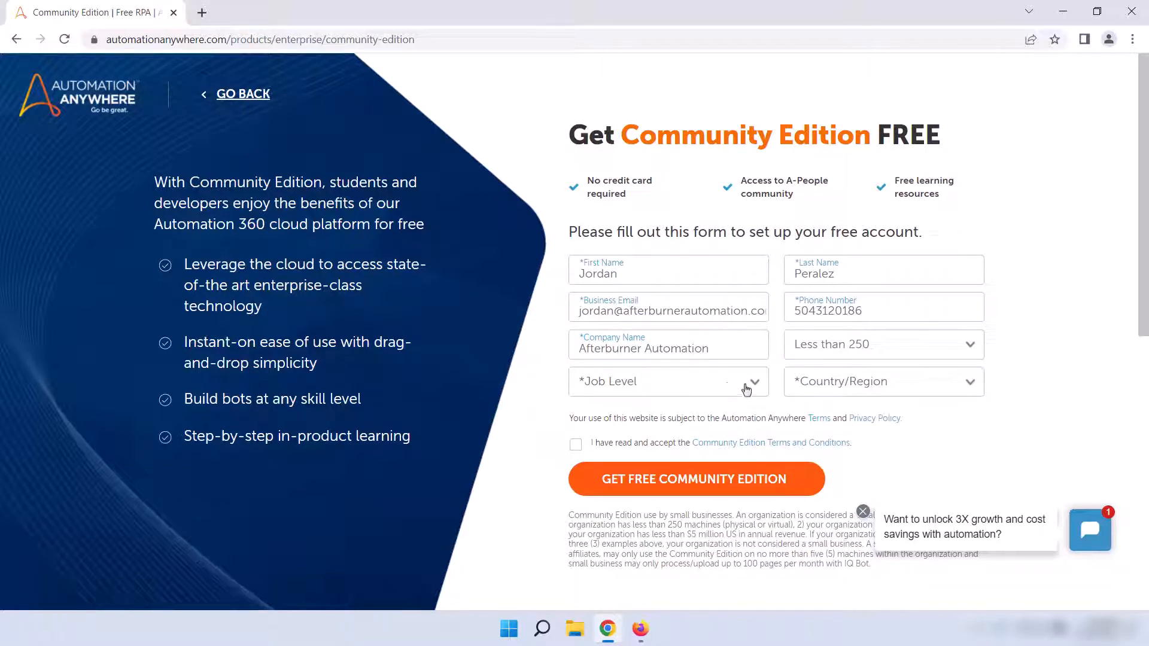
# Step: Set the job level to CXO and the country to United States, continuing with Community Edition instead of the free trial
pyautogui.click(746, 390)
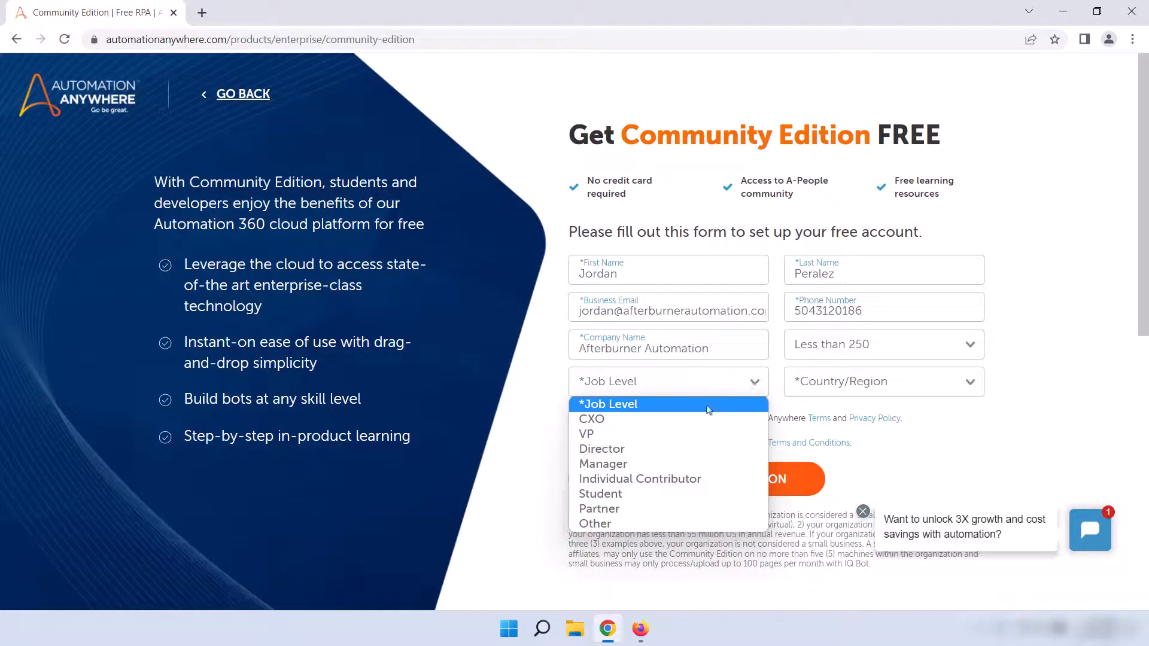
pyautogui.click(685, 420)
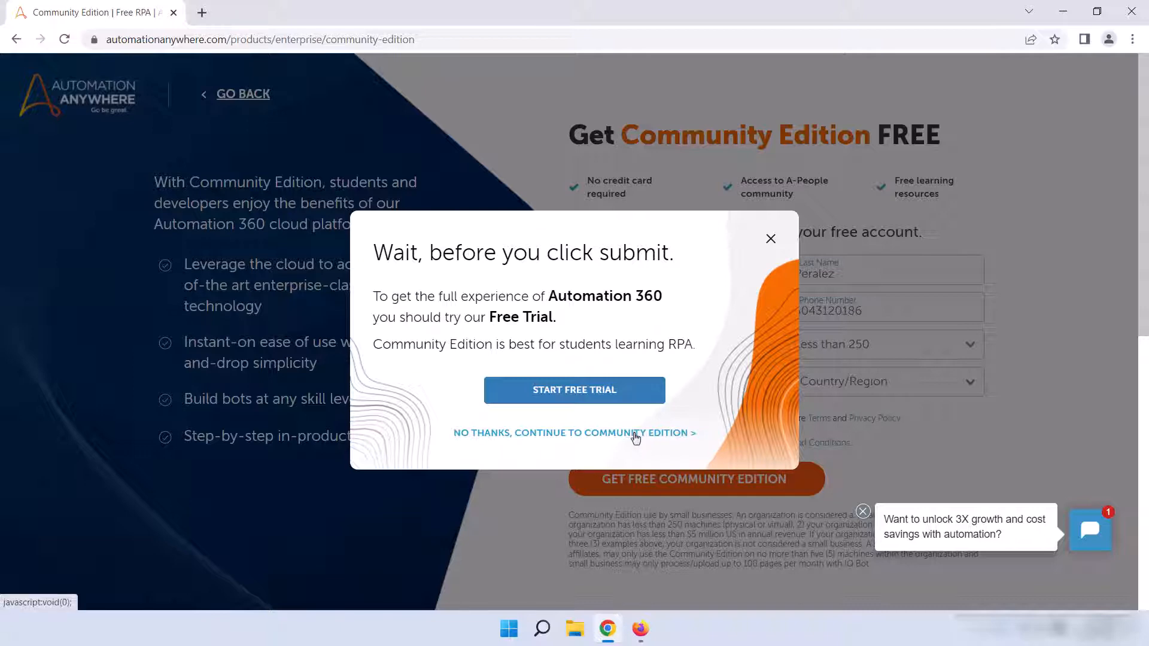
pyautogui.click(636, 433)
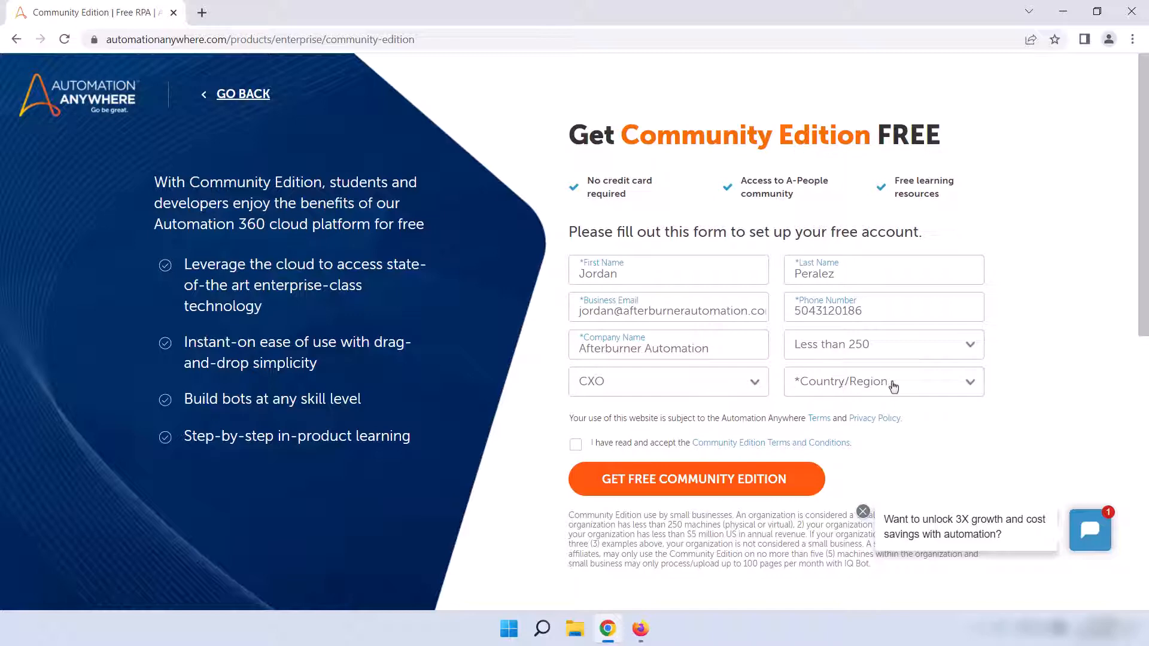
pyautogui.click(929, 386)
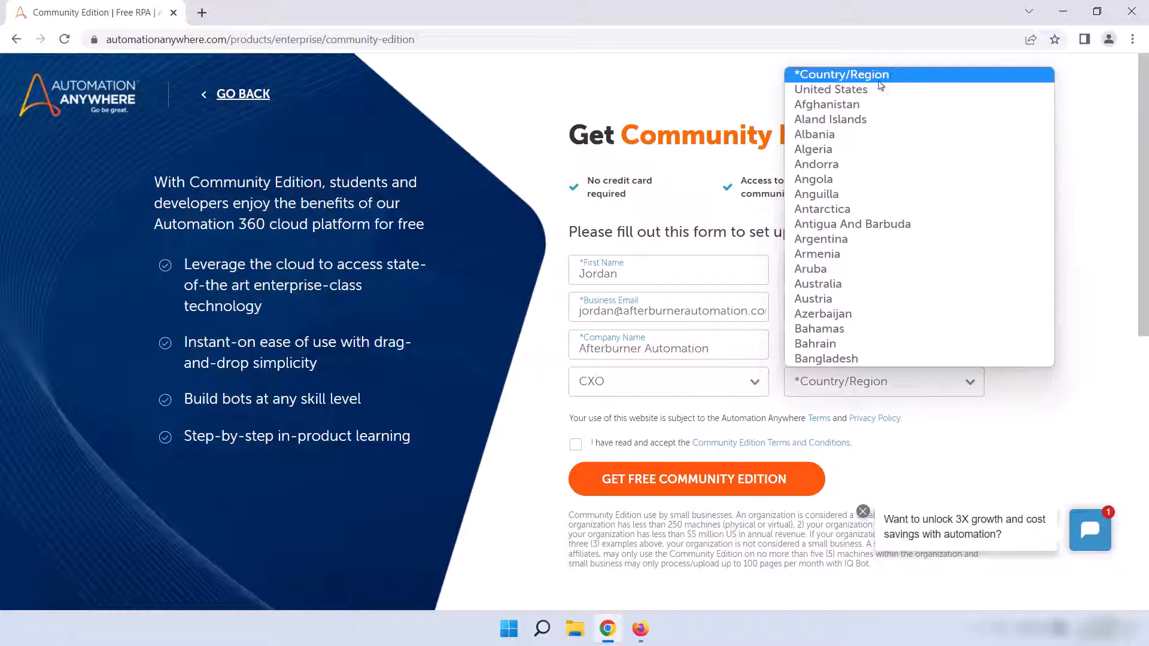
pyautogui.click(879, 90)
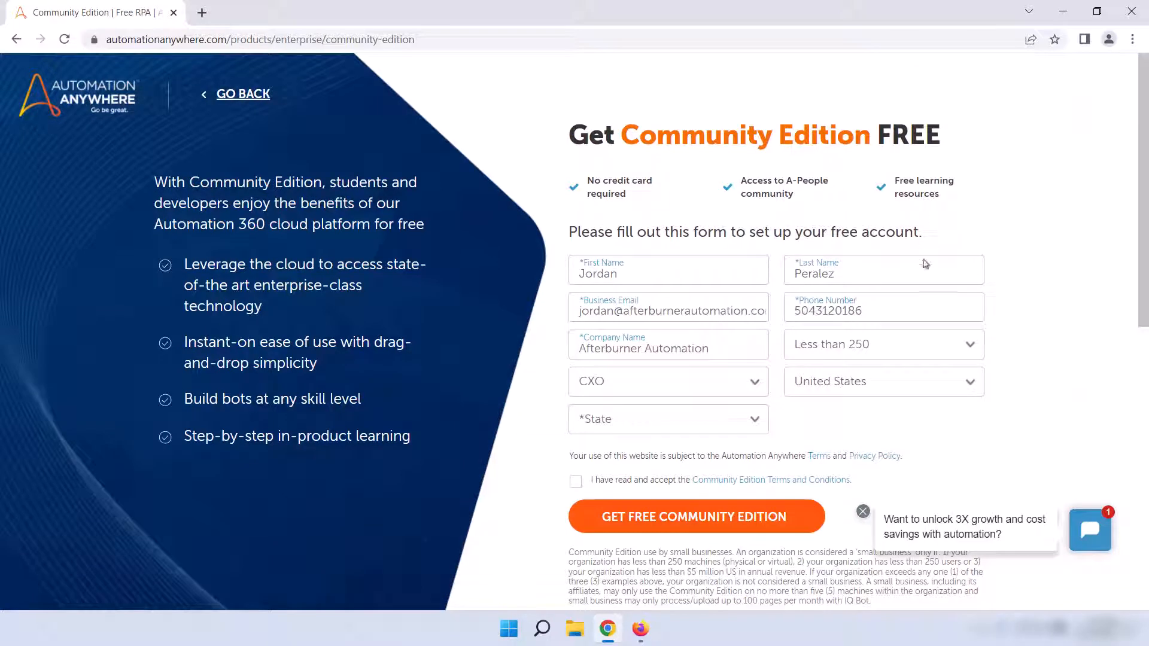
# Step: Set the state to Arkansas, accept the Community Edition Terms and Conditions, and submit the sign-up form
pyautogui.click(601, 425)
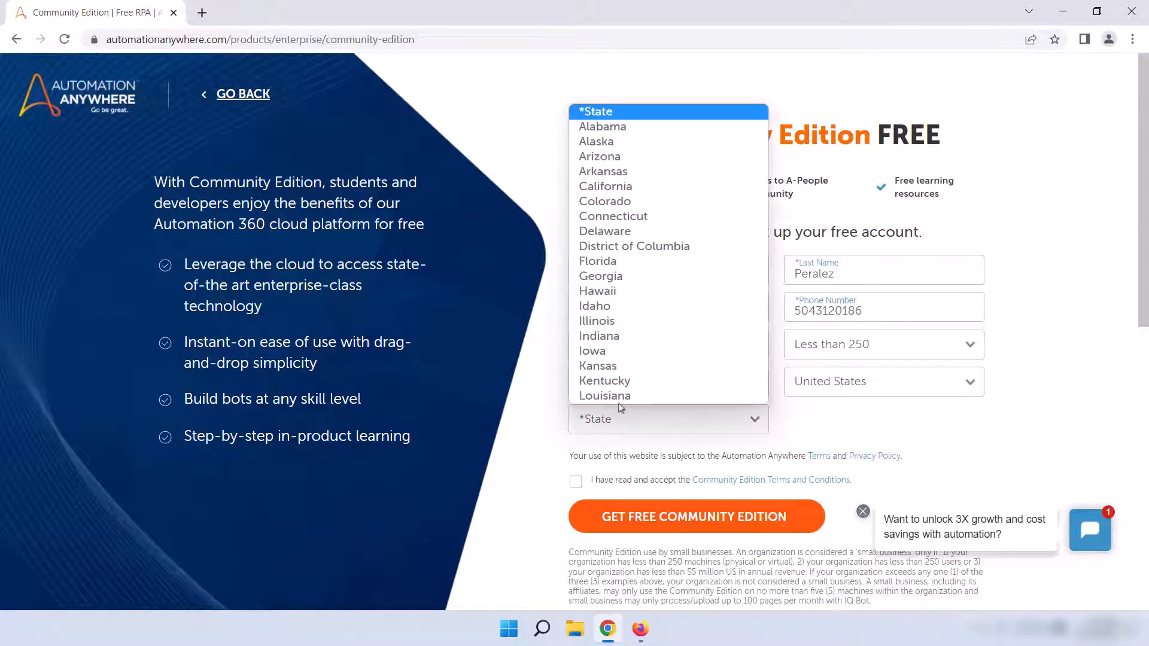
pyautogui.click(643, 173)
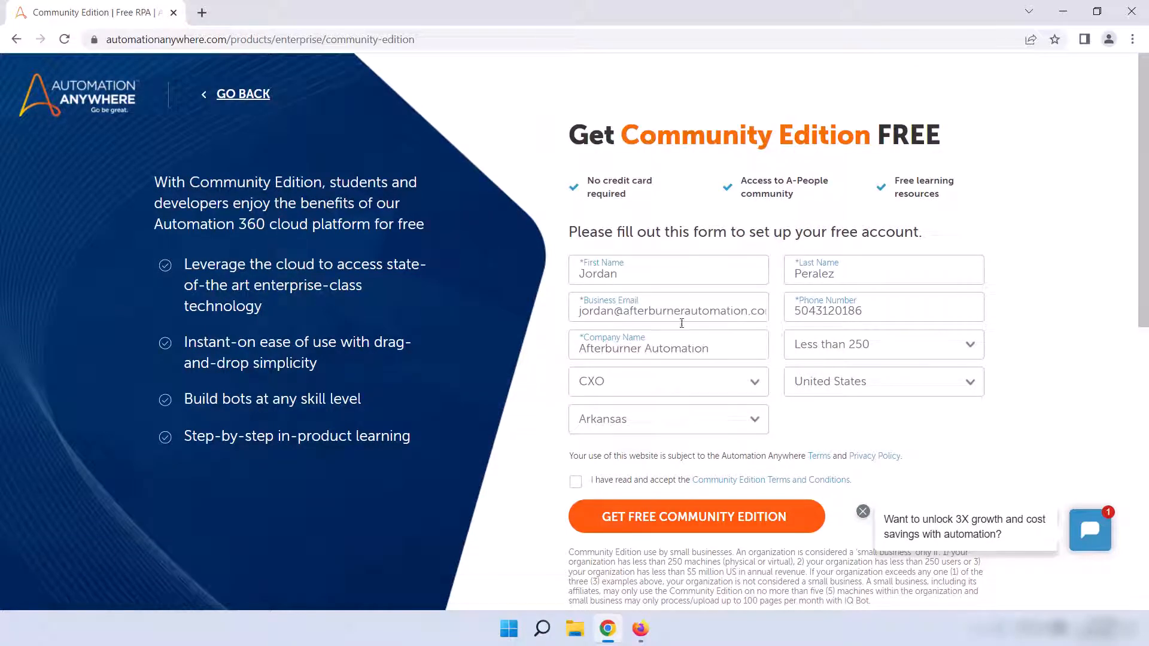
pyautogui.click(576, 483)
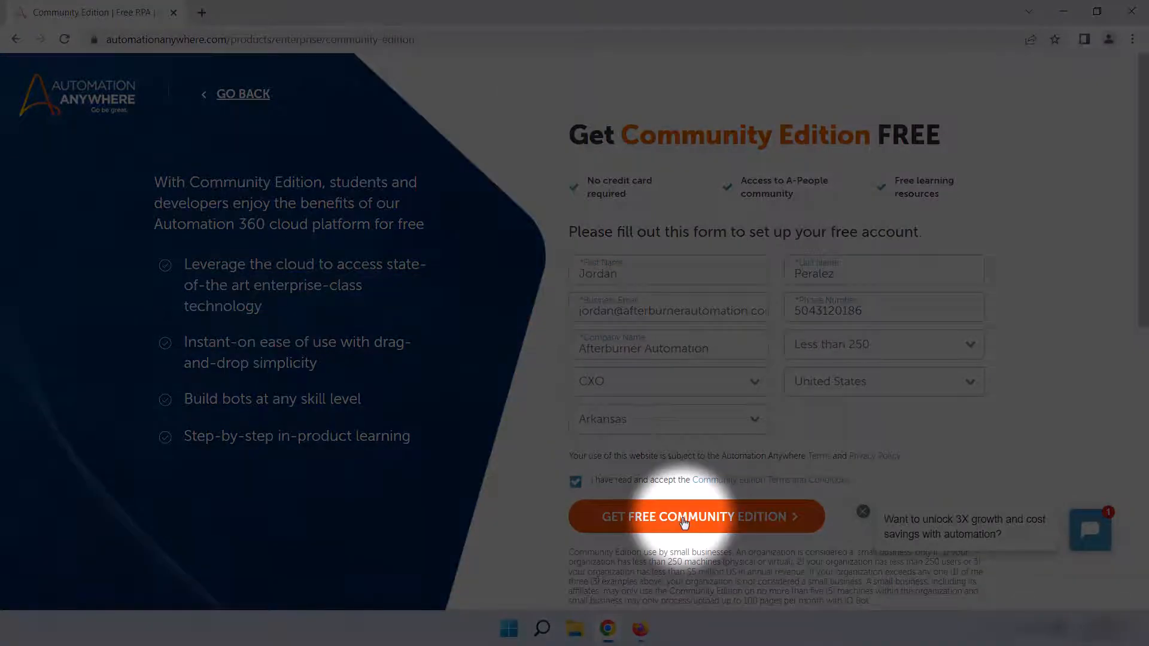
pyautogui.click(684, 519)
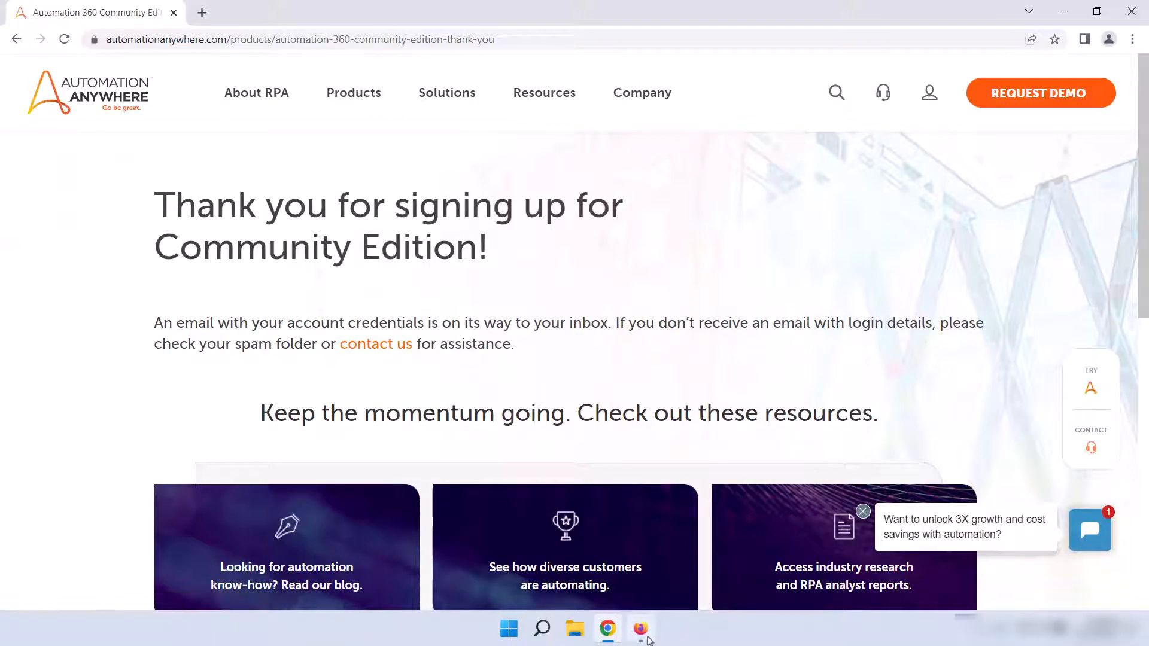
# Step: Switch to the Outlook inbox in Firefox and copy the Control Room URL from the Automation Anywhere Community Edition welcome email
pyautogui.click(648, 637)
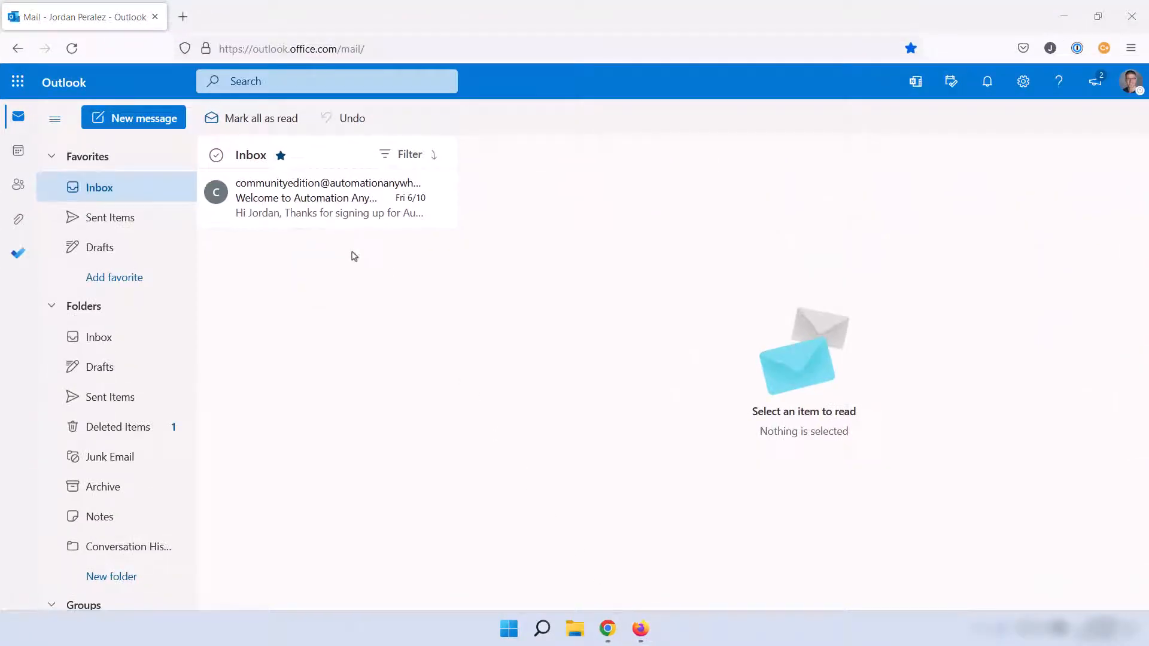
pyautogui.click(346, 223)
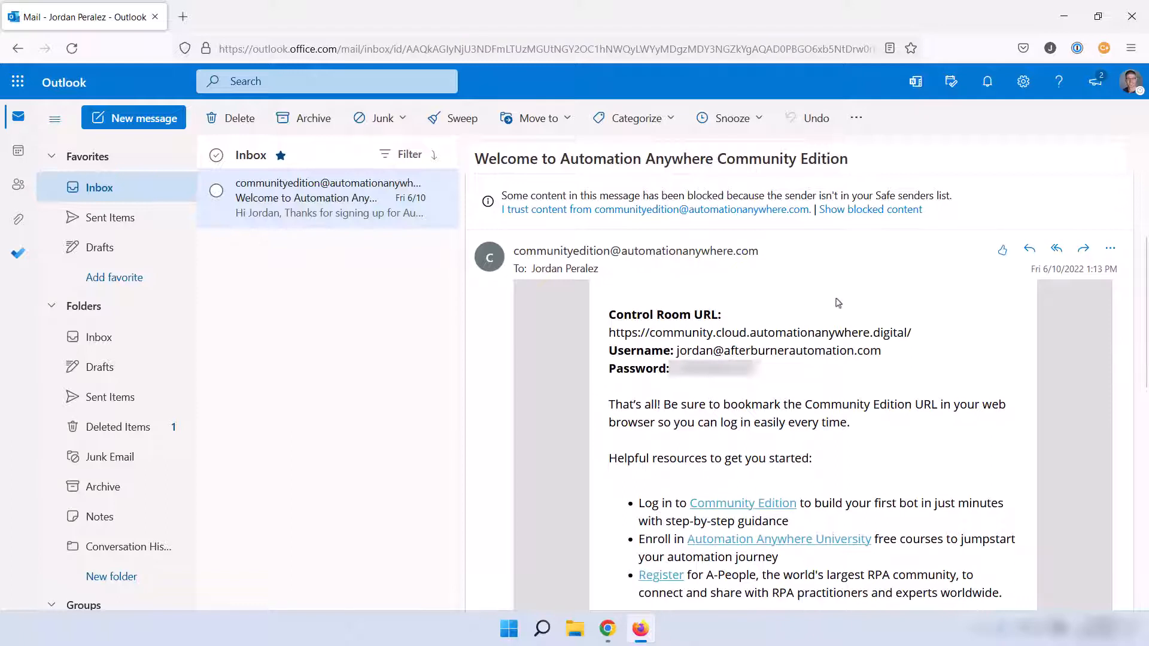
pyautogui.scroll(2, 839, 304)
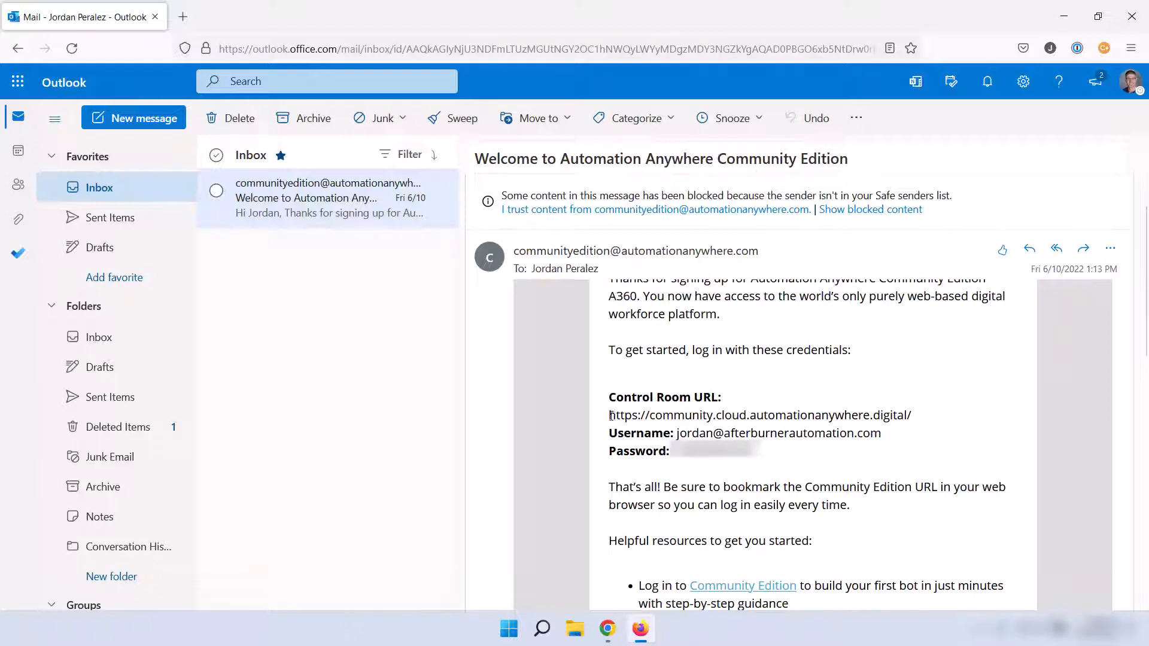
pyautogui.moveTo(611, 415); pyautogui.dragTo(913, 415)
pyautogui.rightClick(901, 414)
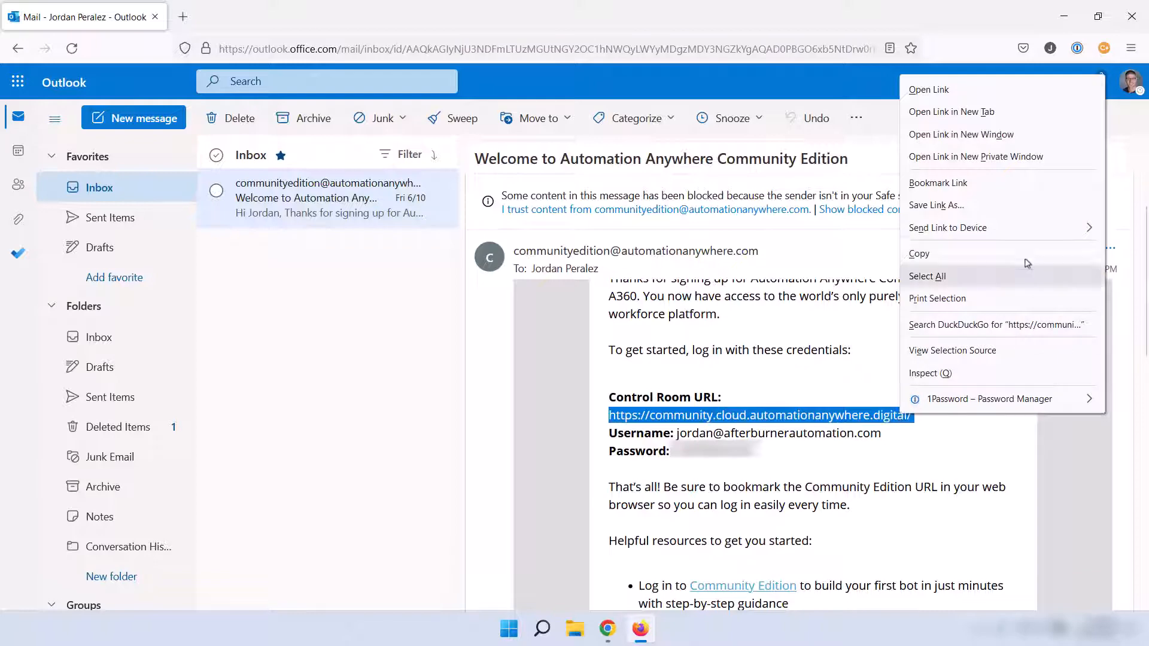
pyautogui.click(995, 253)
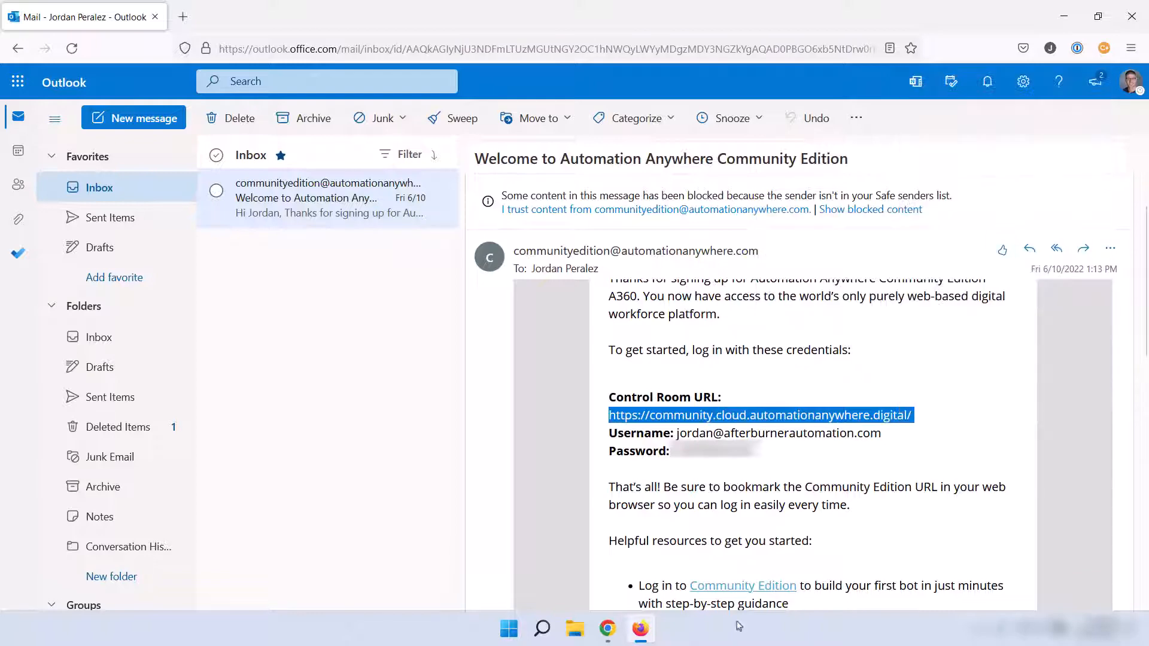
pyautogui.click(608, 628)
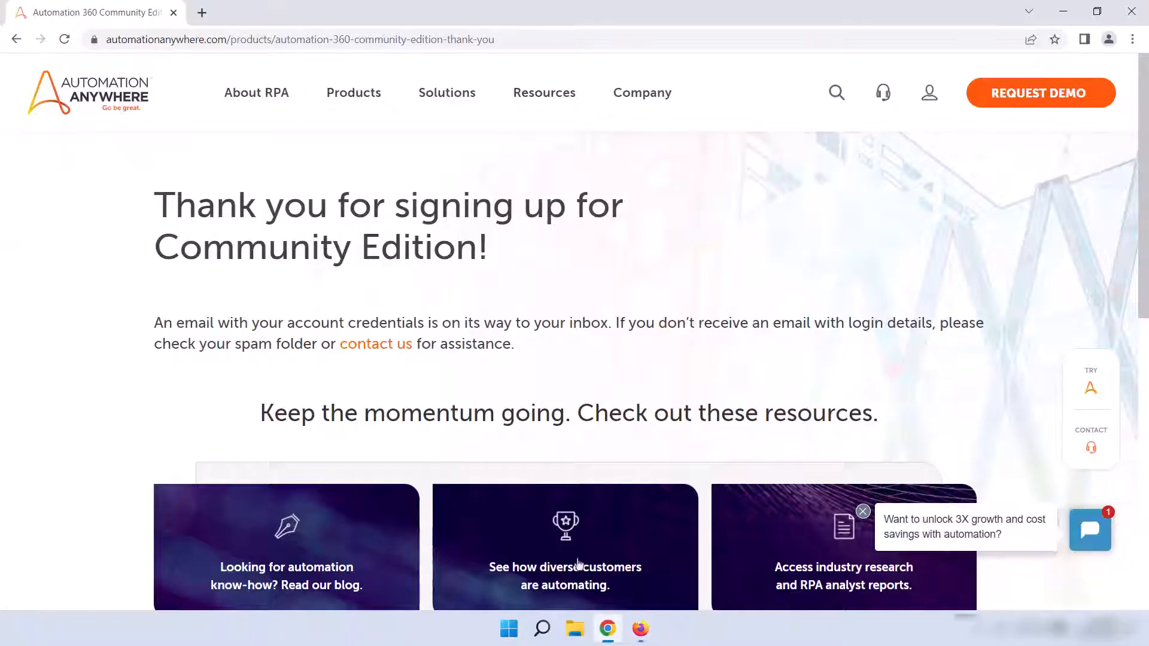
pyautogui.click(203, 14)
pyautogui.hotkey('ctrl', 'v')
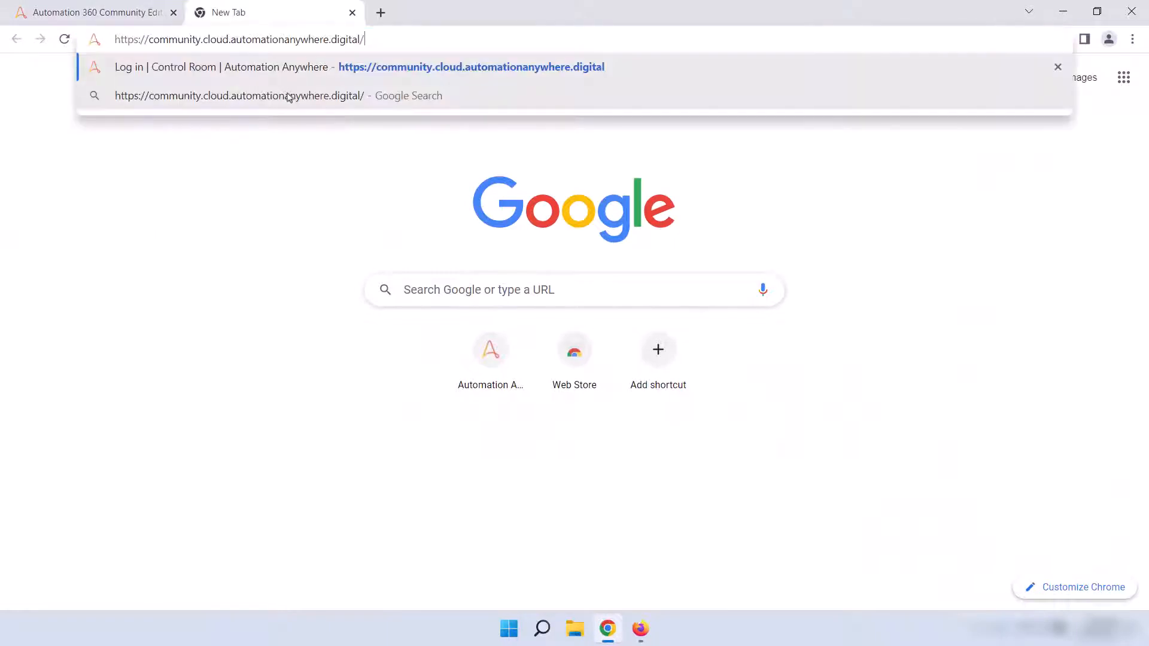
pyautogui.press('Return')
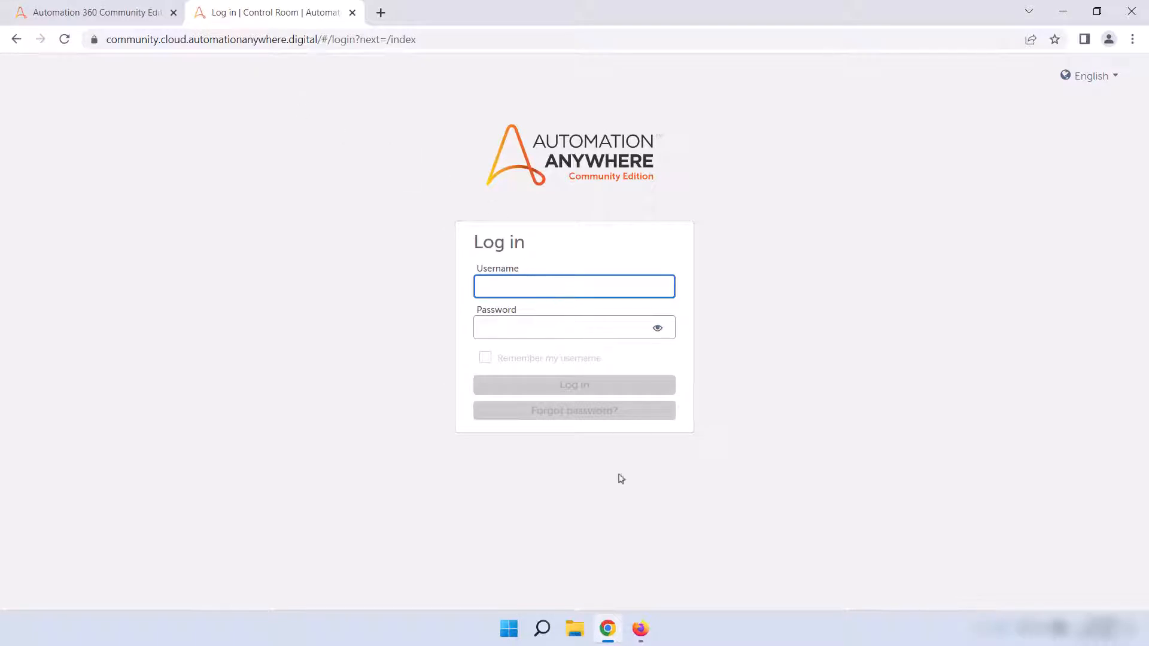
# Step: Copy the account username from the welcome email in Firefox and enter it in the Control Room login form in Chrome
pyautogui.click(640, 628)
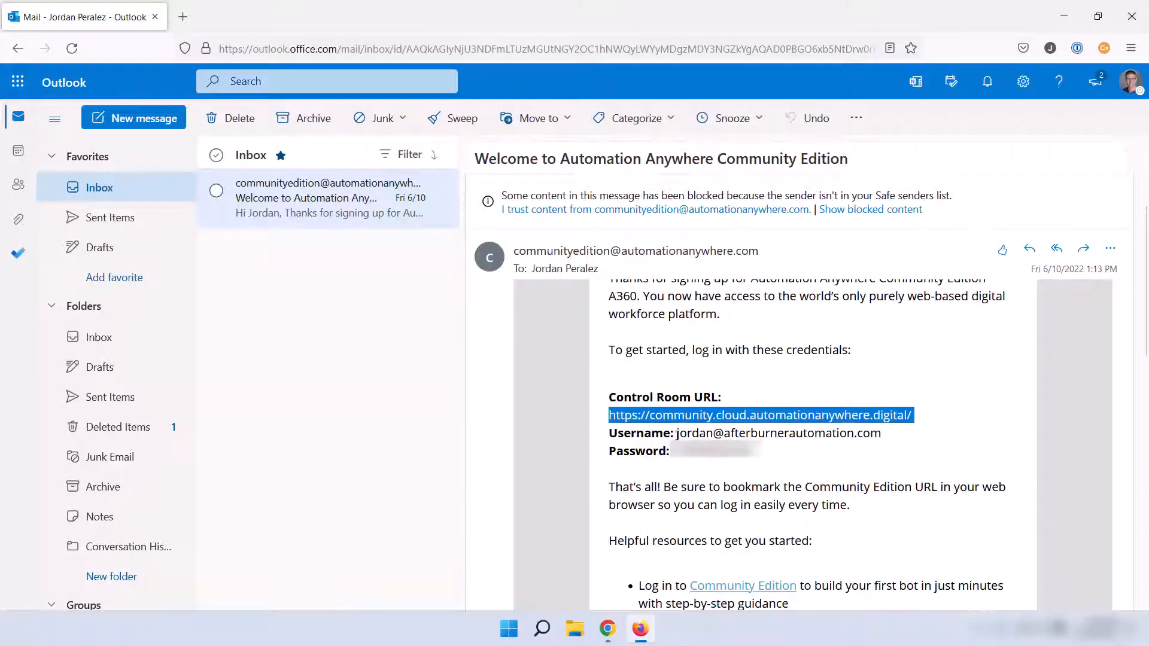
pyautogui.moveTo(677, 433); pyautogui.dragTo(880, 436)
pyautogui.rightClick(881, 437)
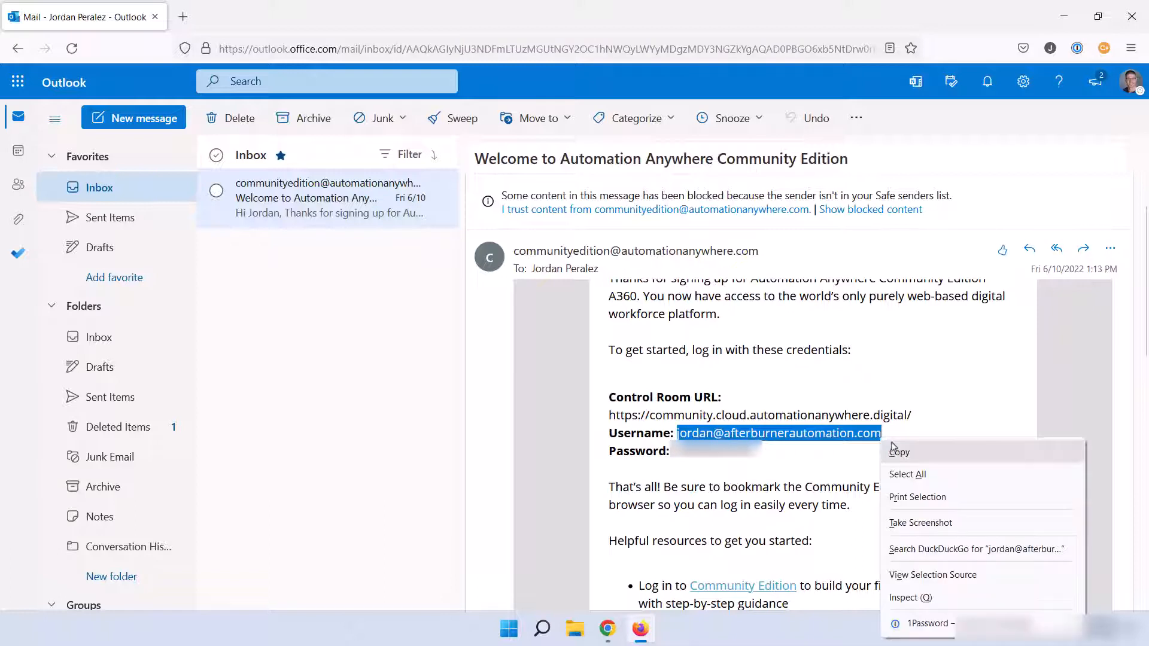
pyautogui.click(904, 453)
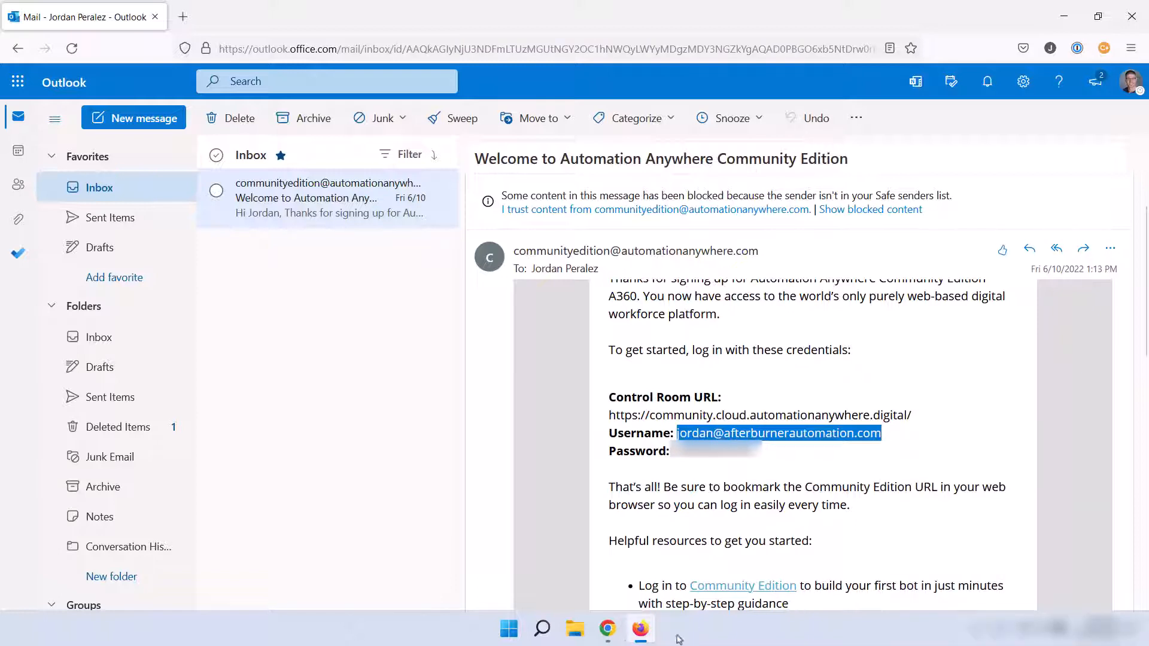
pyautogui.click(608, 630)
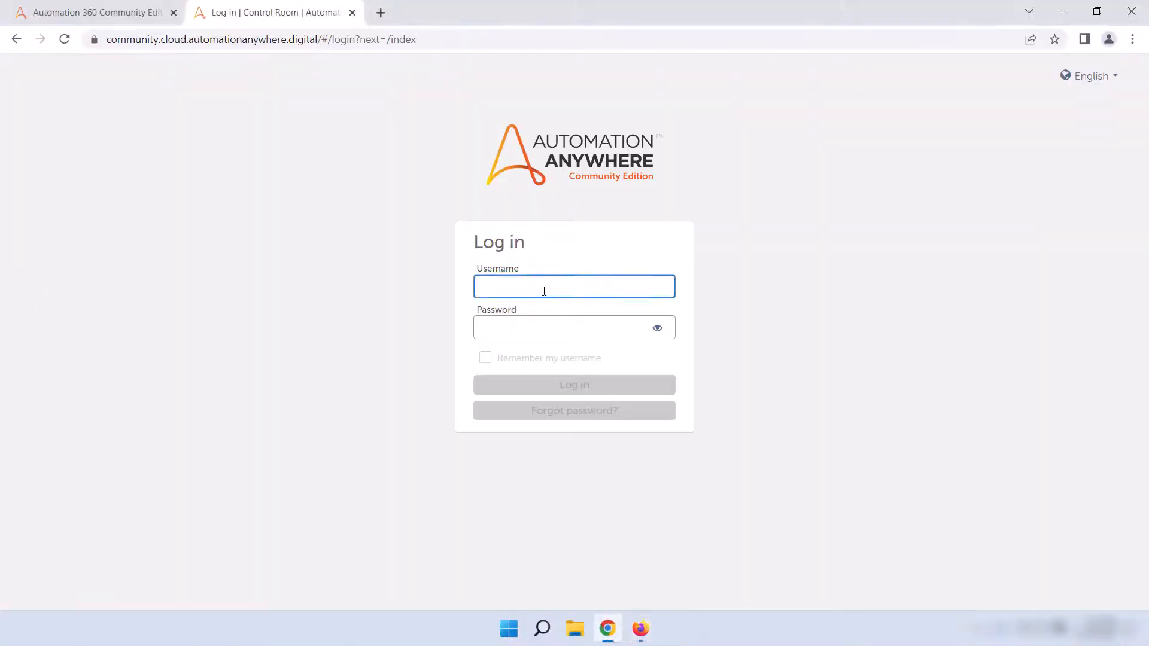
# Step: Copy the account password from the welcome email into the login form, enable Remember my username, and log in to the Control Room
pyautogui.click(564, 333)
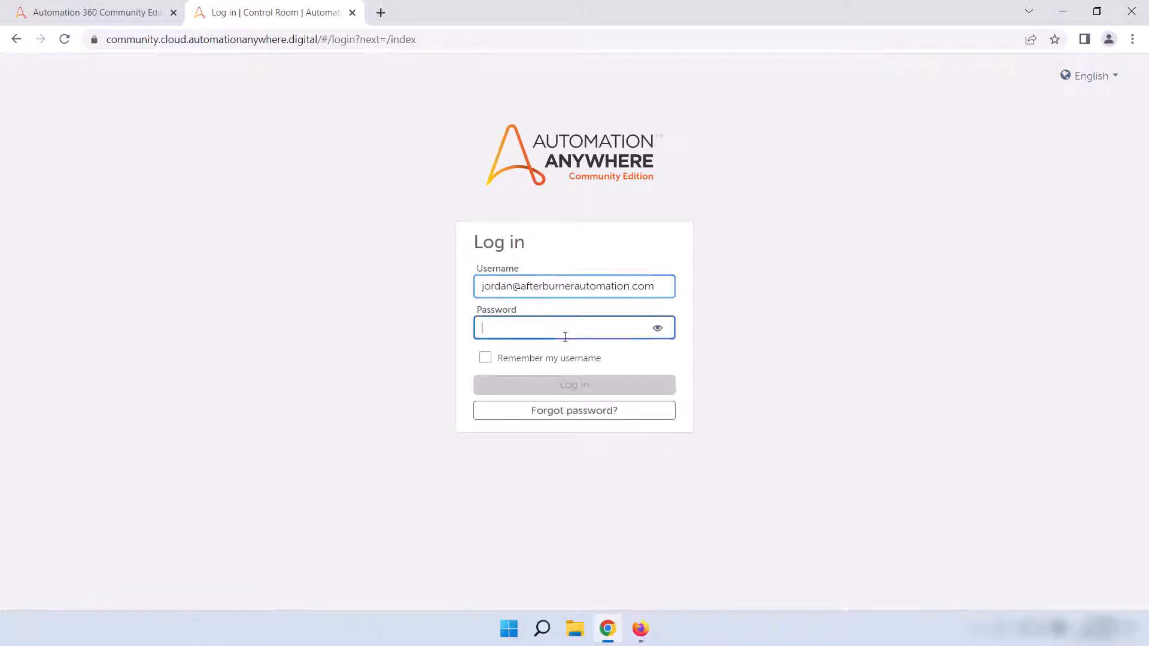
pyautogui.click(648, 630)
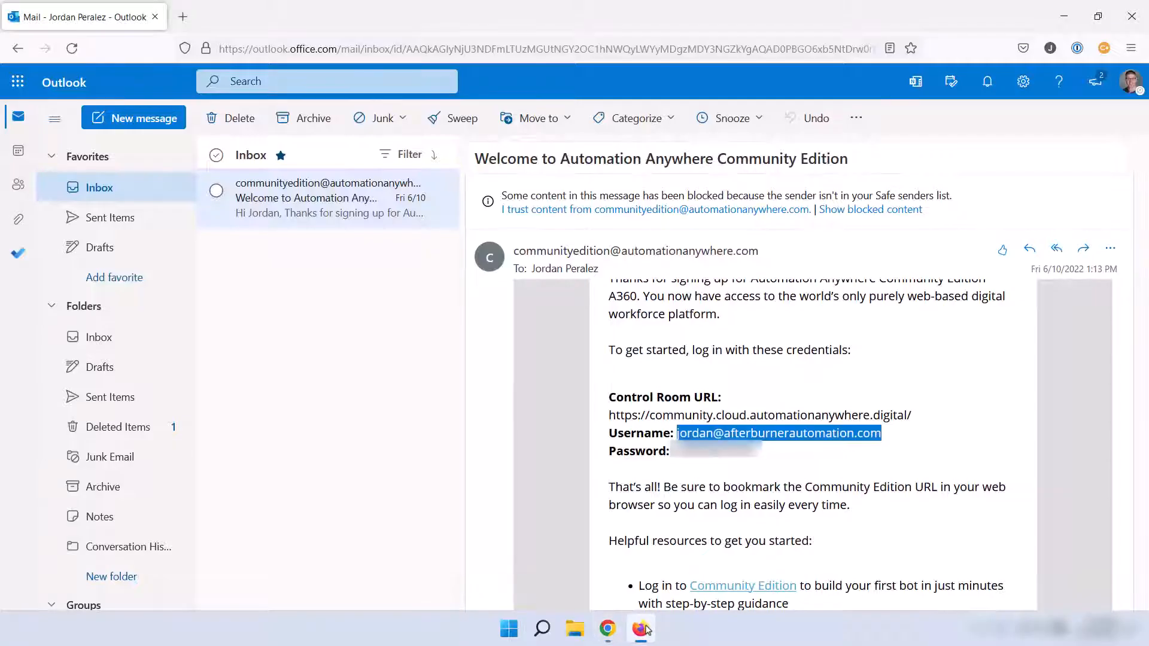
pyautogui.moveTo(752, 456); pyautogui.dragTo(671, 455)
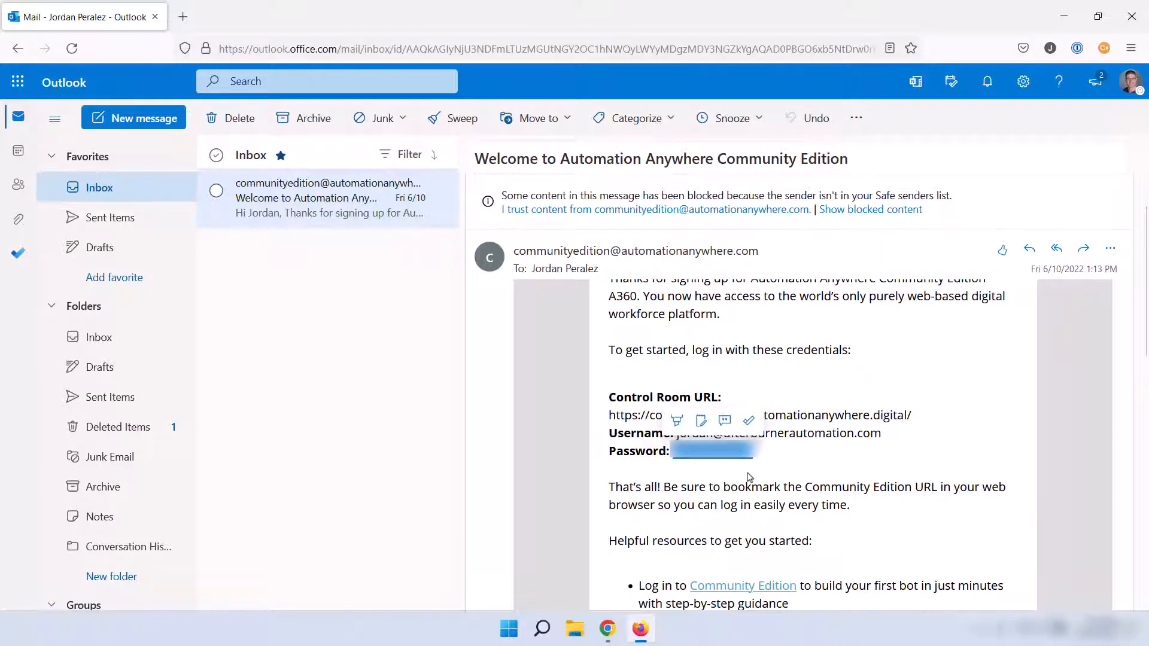
pyautogui.click(607, 629)
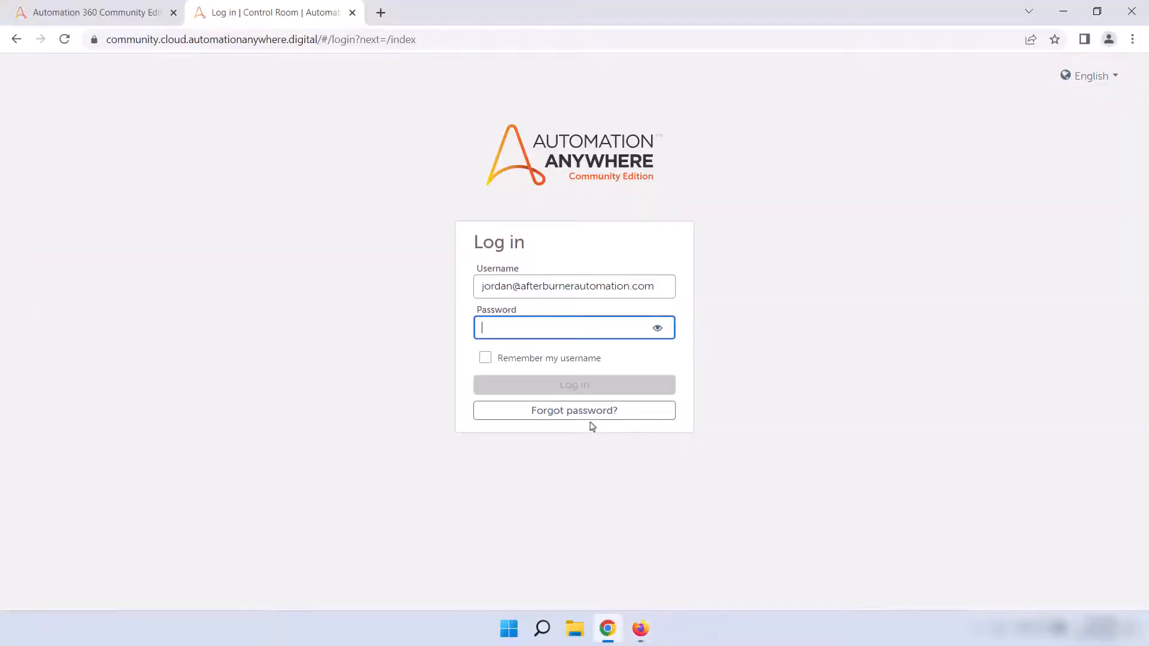
pyautogui.hotkey('ctrl', 'v')
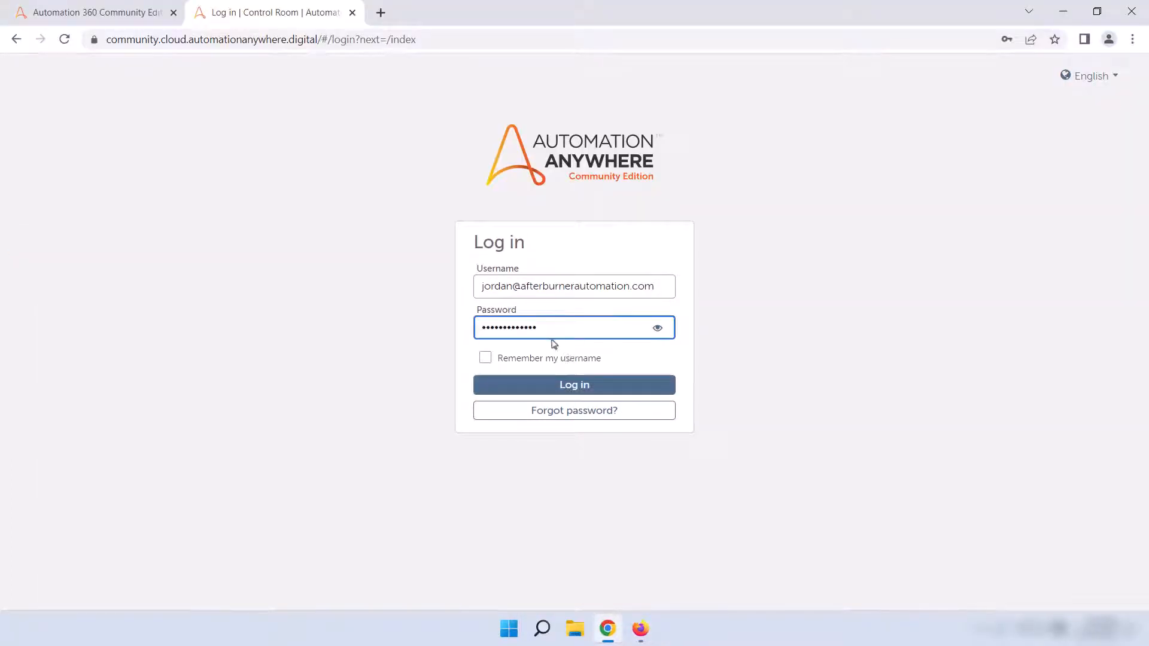
pyautogui.click(485, 362)
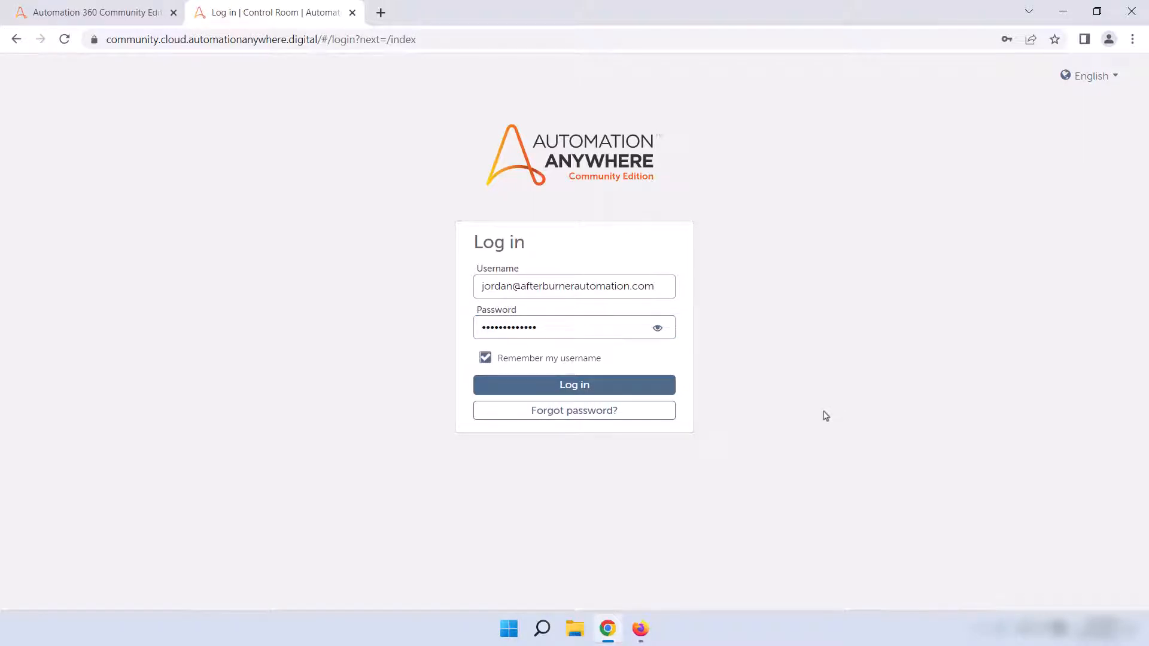
pyautogui.click(618, 392)
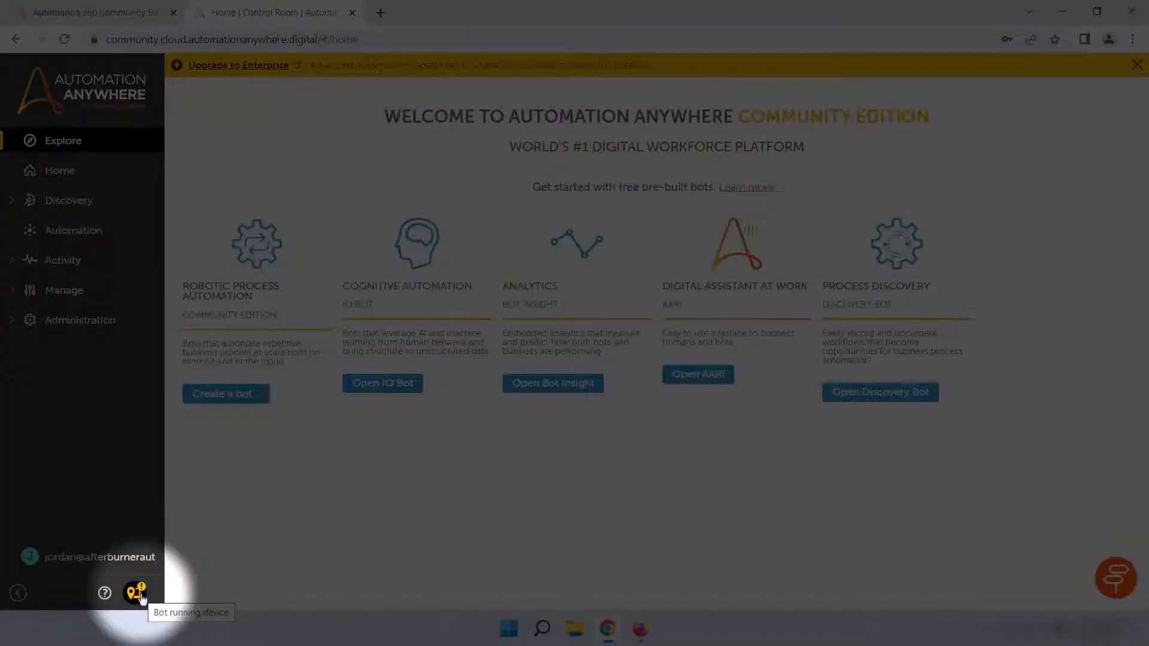
# Step: Start connecting this computer as the local bot running device so that the bot agent installer downloads
pyautogui.click(141, 598)
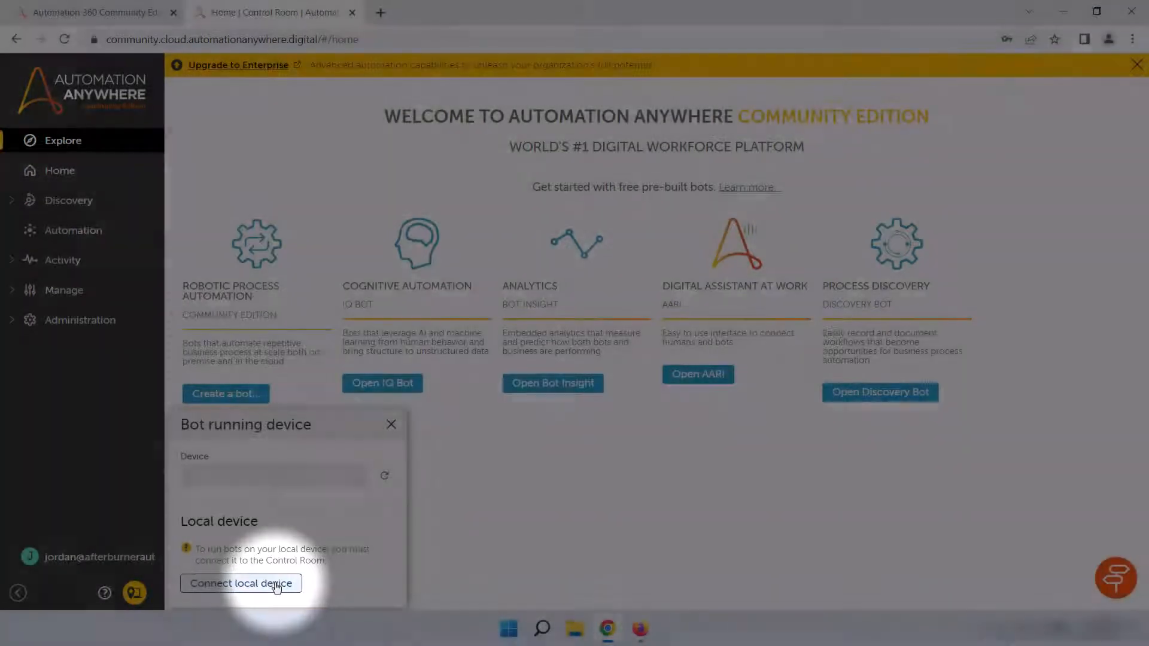
pyautogui.click(276, 586)
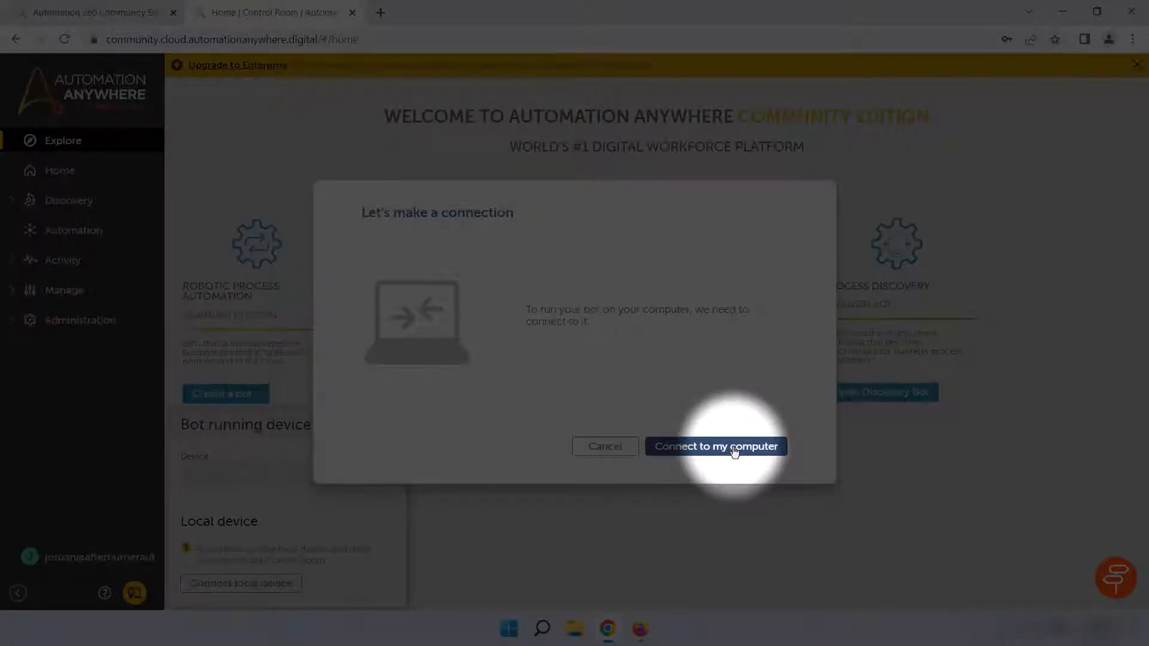
pyautogui.click(734, 452)
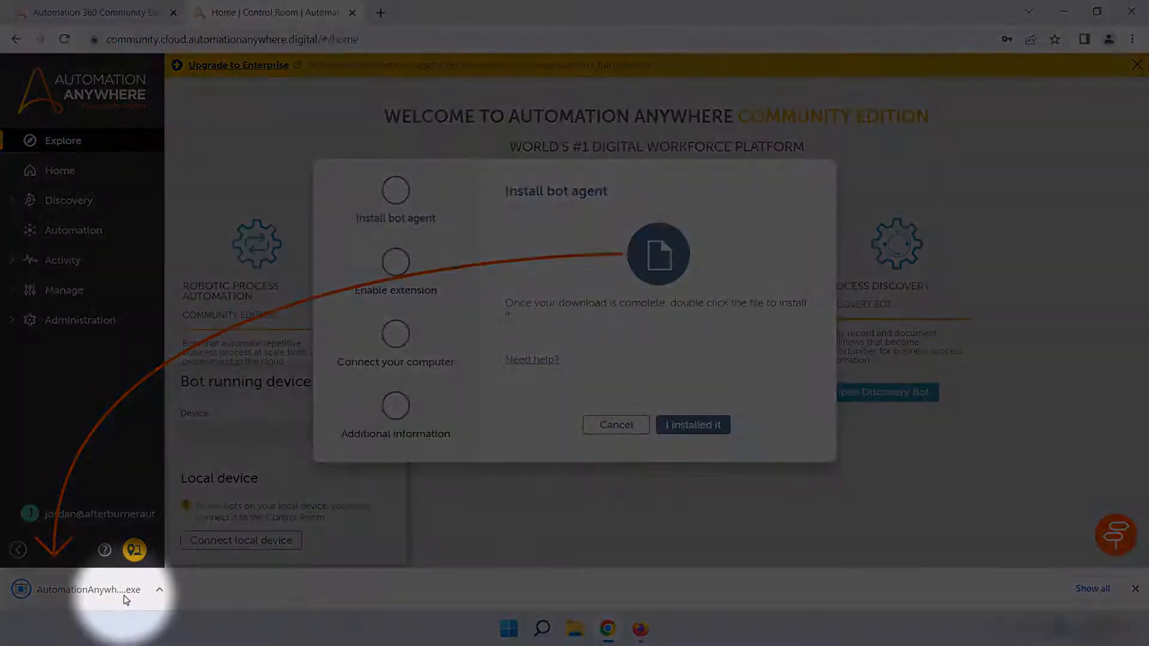
# Step: Run the downloaded Bot Agent installer with the All Users/System Level setup type and complete the installation
pyautogui.click(123, 596)
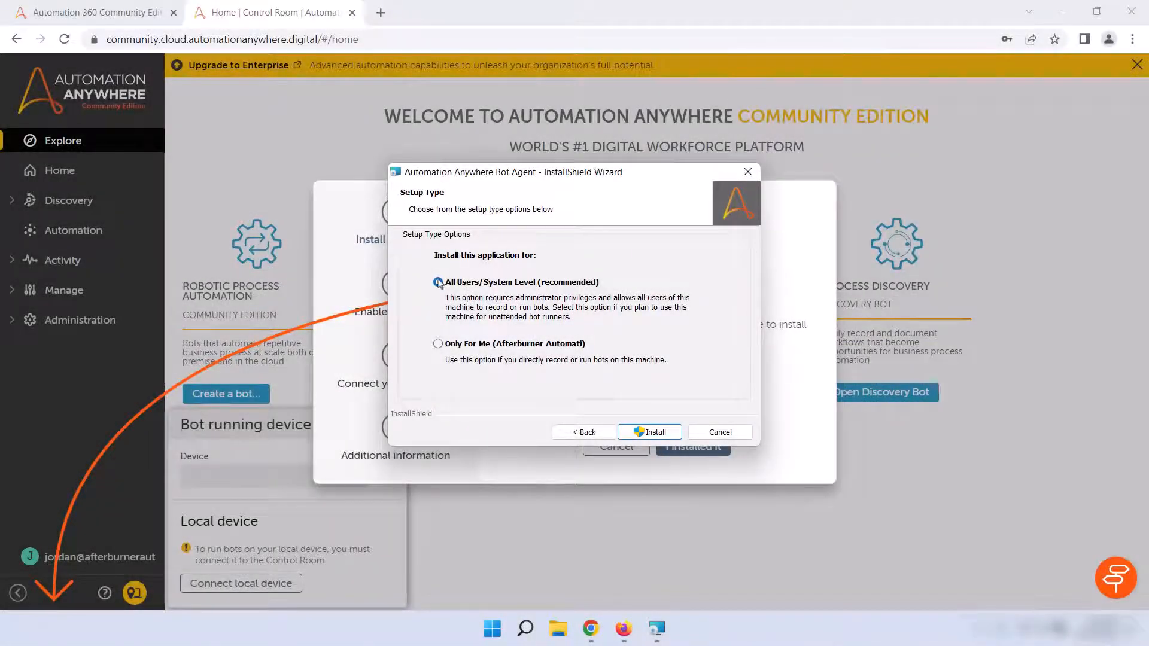
pyautogui.click(439, 283)
pyautogui.click(656, 433)
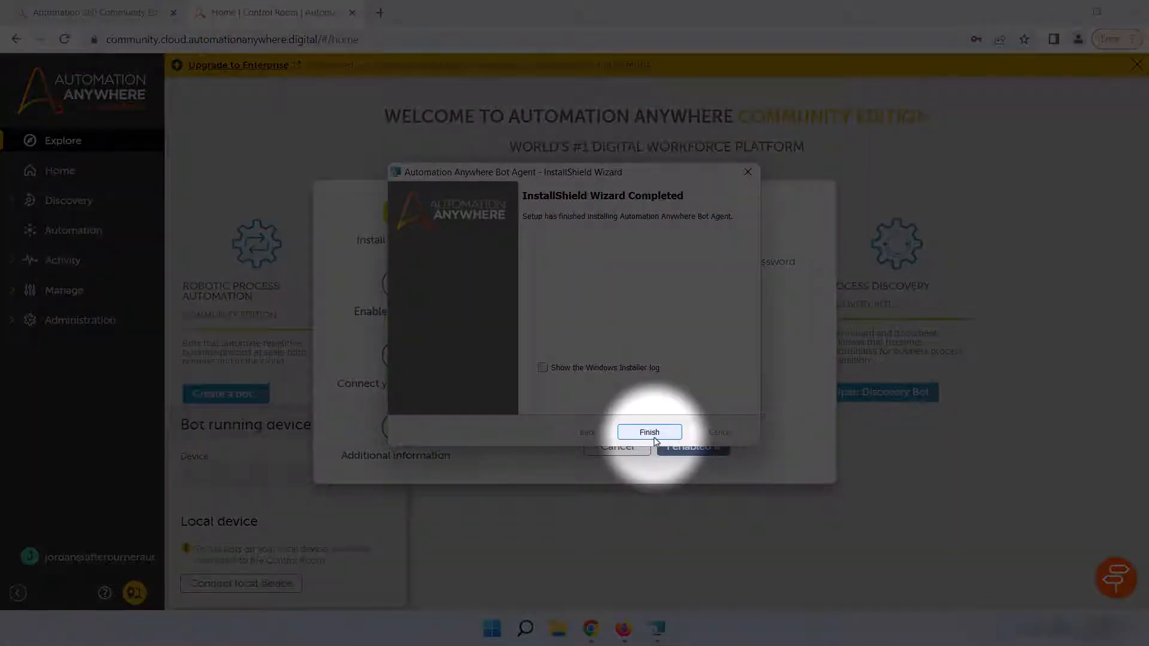
pyautogui.click(649, 432)
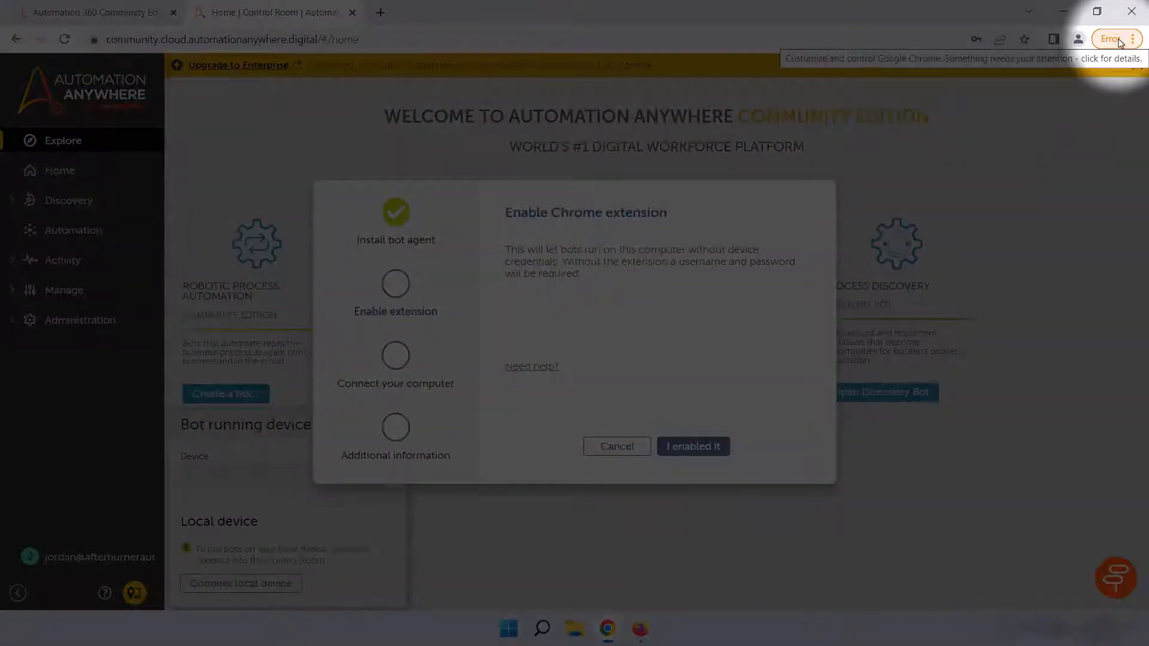
# Step: Enable the newly added Automation 360 extension in Chrome and finish the device connection setup
pyautogui.click(1133, 39)
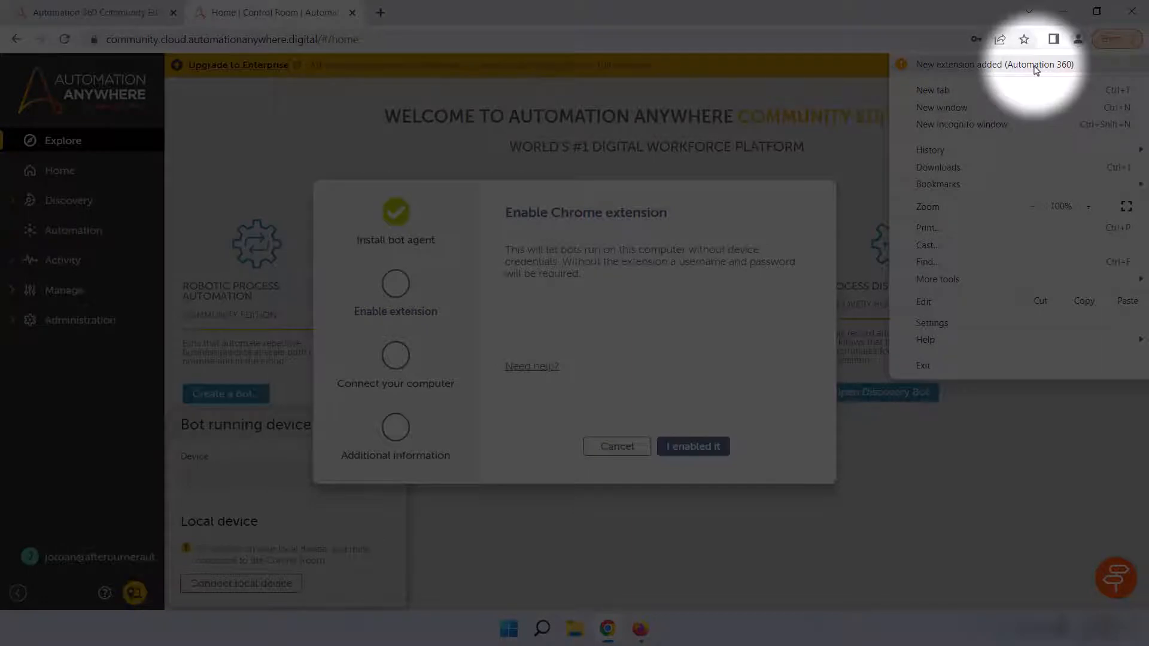
pyautogui.click(1035, 67)
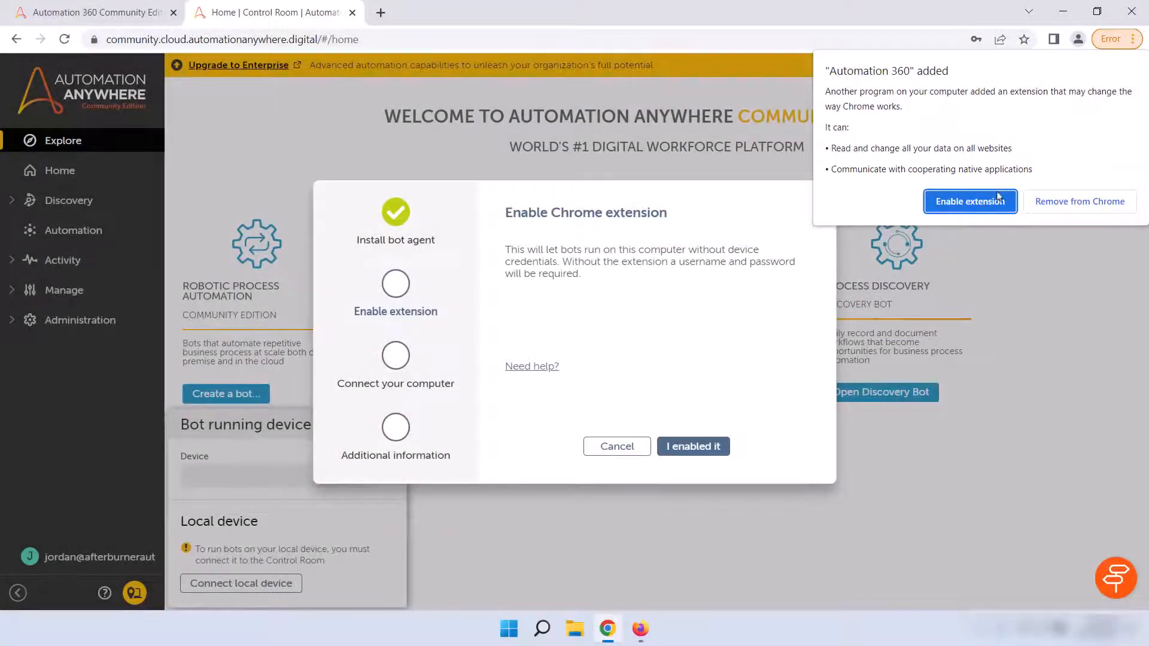
pyautogui.click(986, 207)
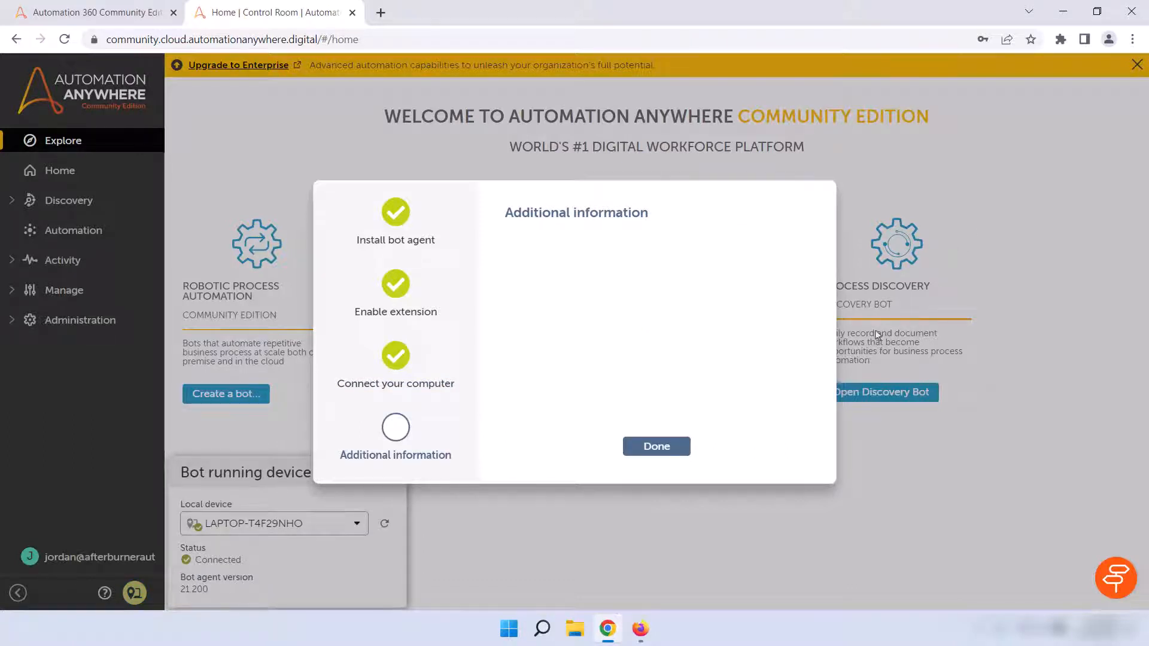
pyautogui.click(660, 449)
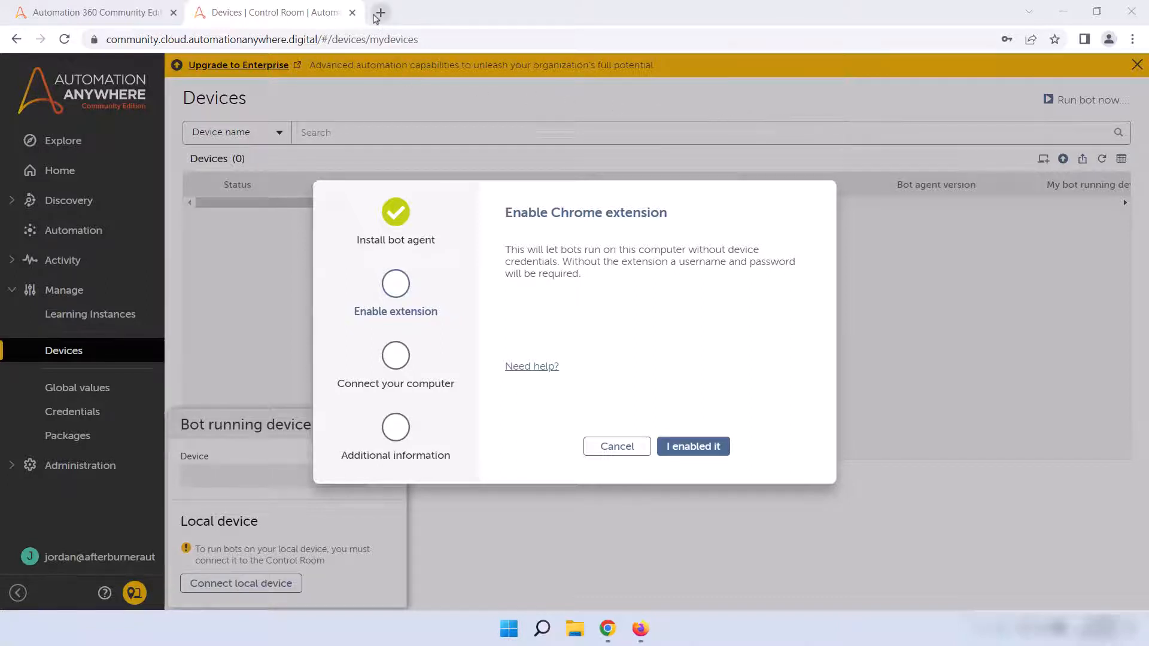
# Step: Open google.com in a new browser tab and search for "automation 360 chrome extension"
pyautogui.click(378, 14)
pyautogui.write('google')
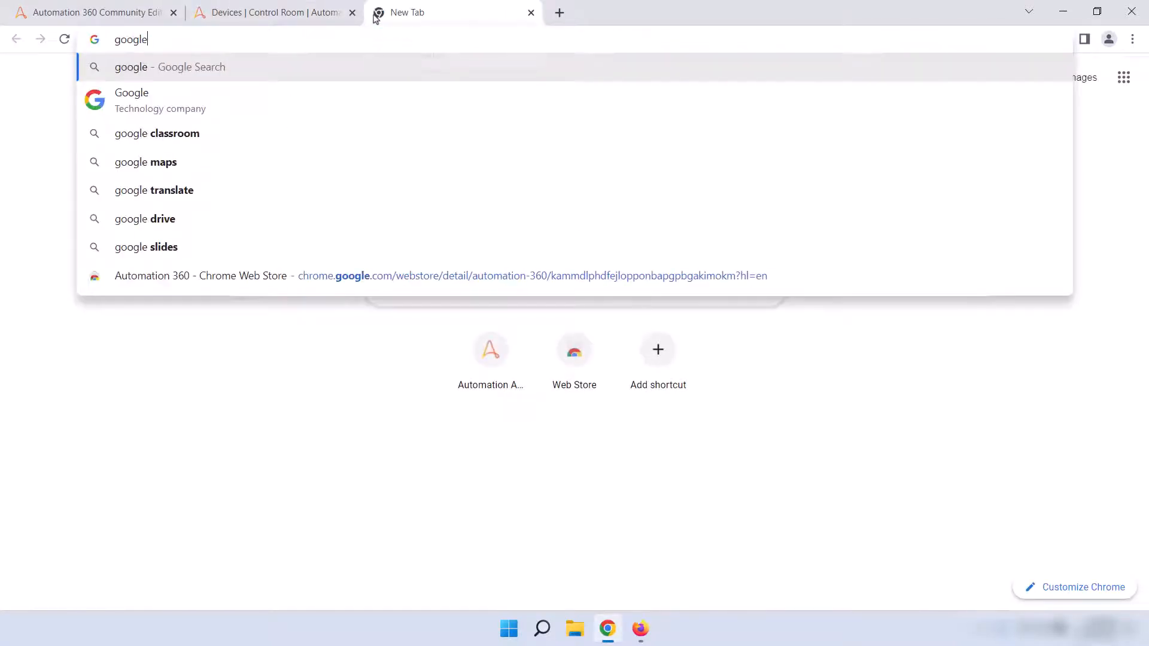
pyautogui.write('.com')
pyautogui.press('Return')
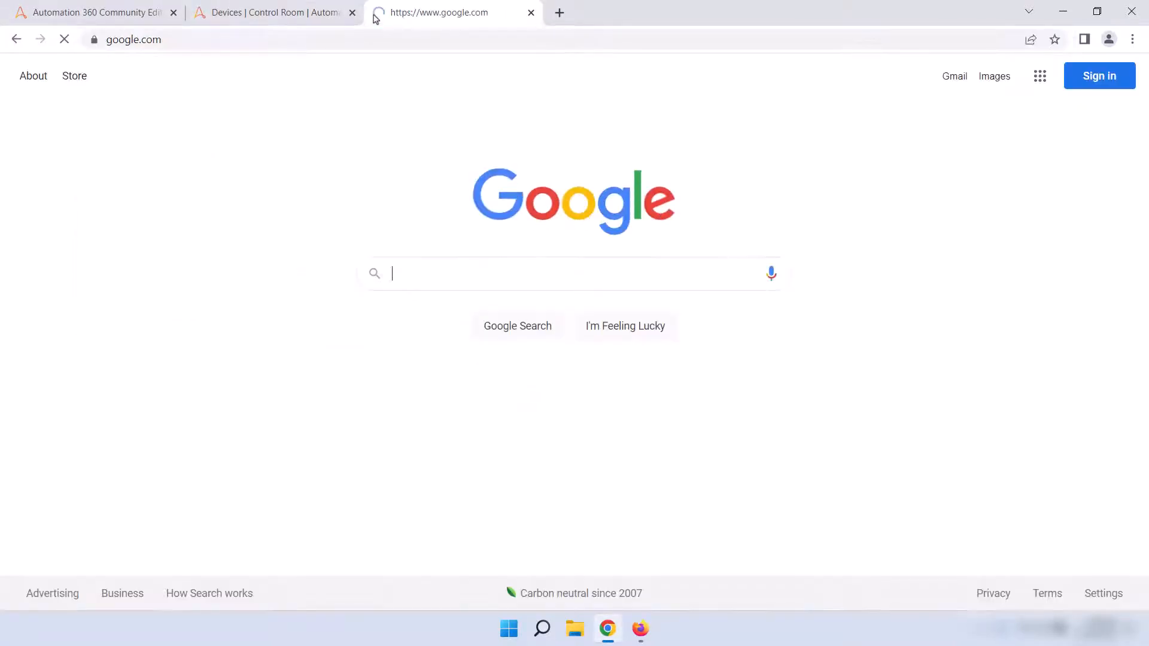
pyautogui.write('automation ')
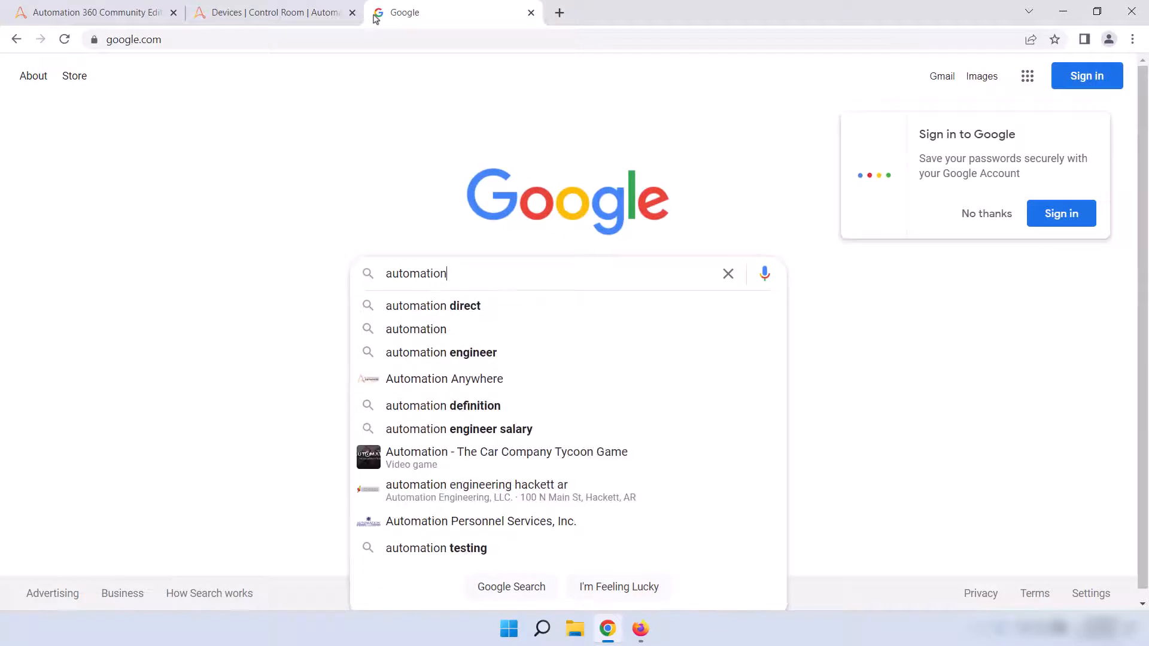
pyautogui.write('360 chroem')
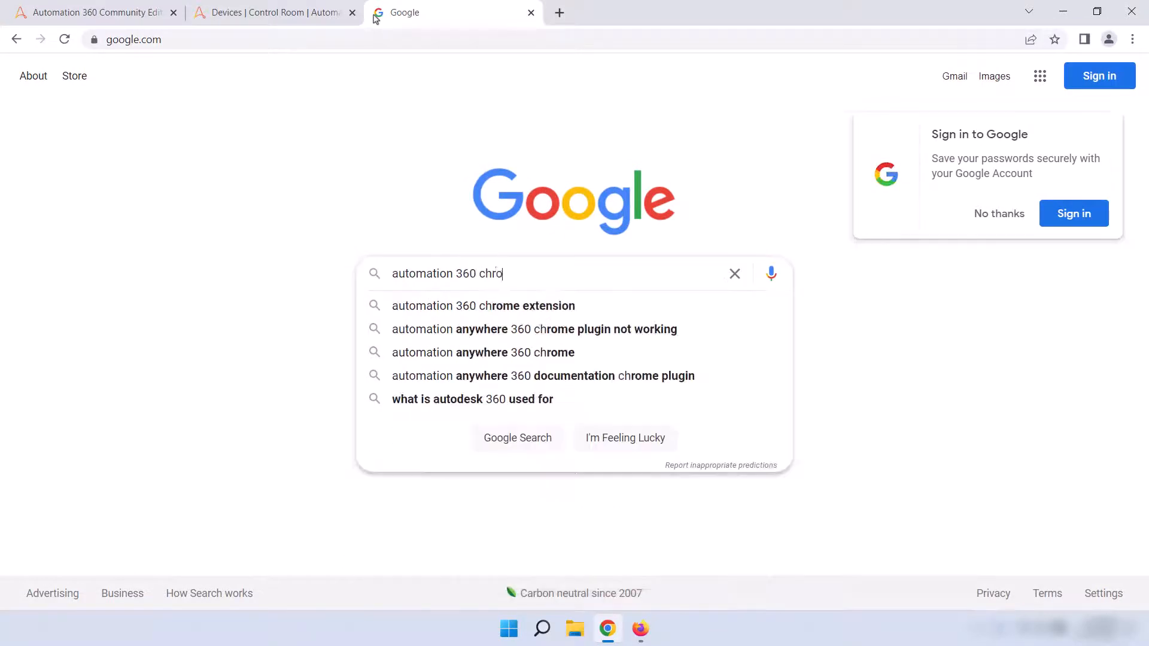
pyautogui.click(516, 308)
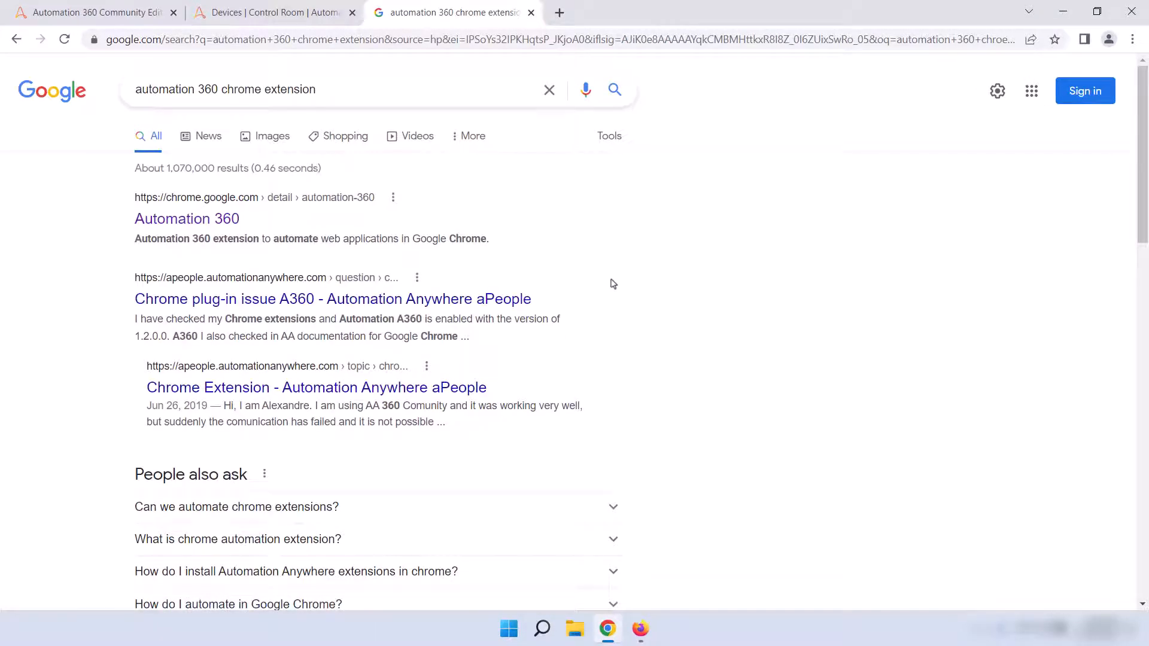
# Step: Open the Automation 360 page in the Chrome Web Store and add the extension to Chrome
pyautogui.click(201, 223)
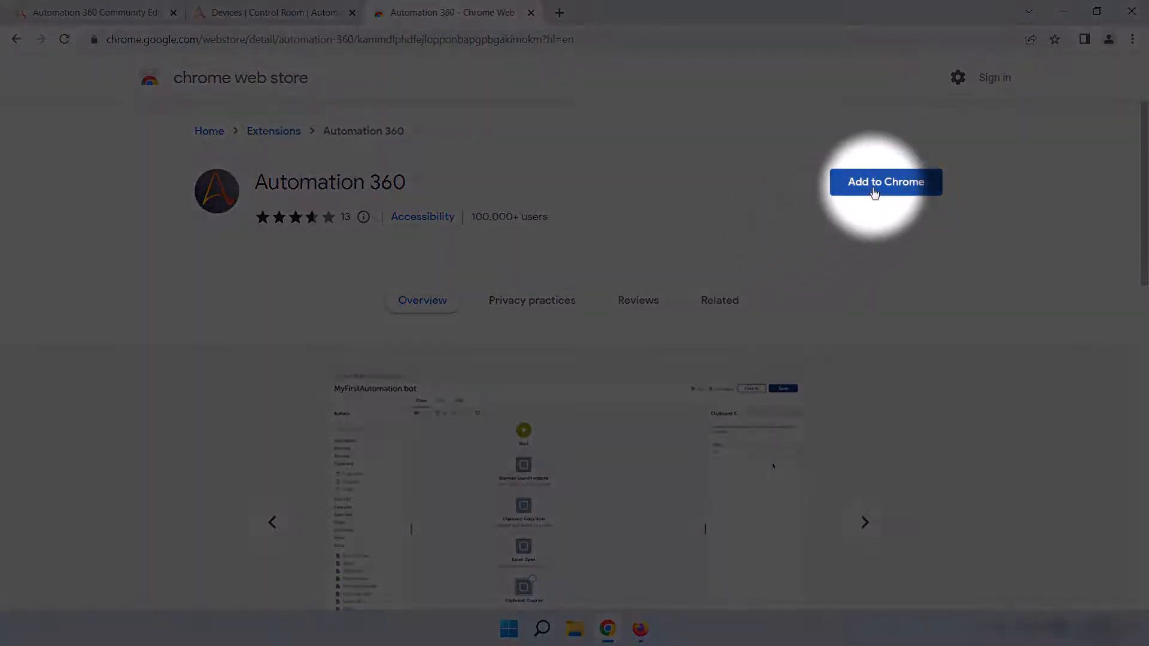
pyautogui.click(874, 183)
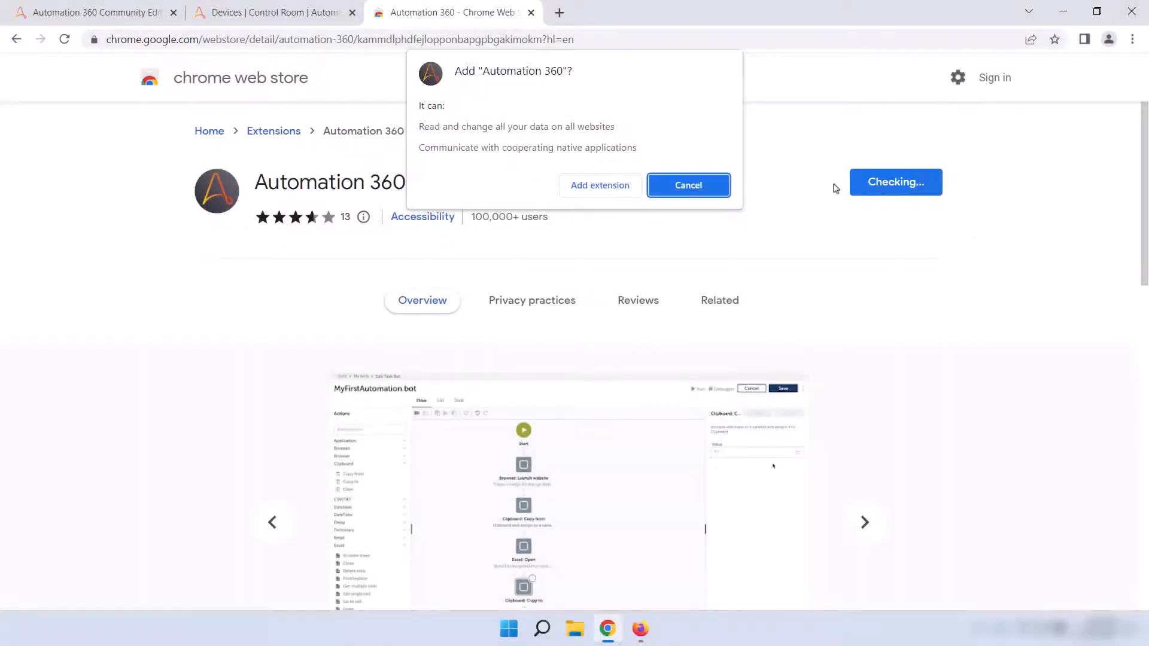
pyautogui.click(606, 191)
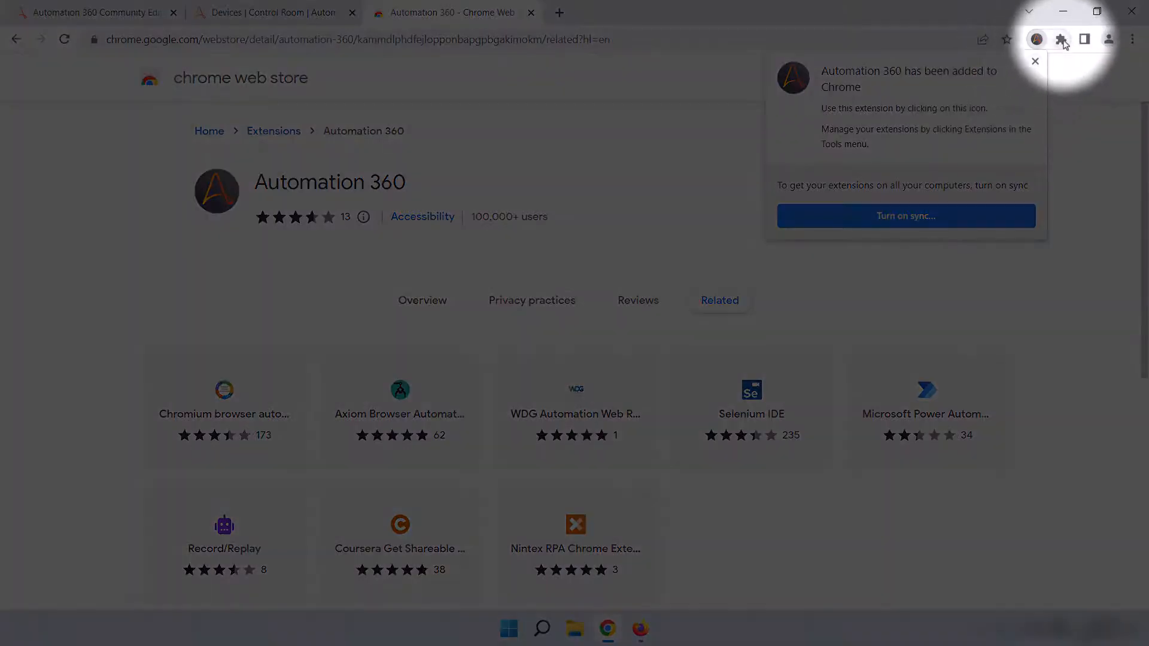
pyautogui.click(1062, 40)
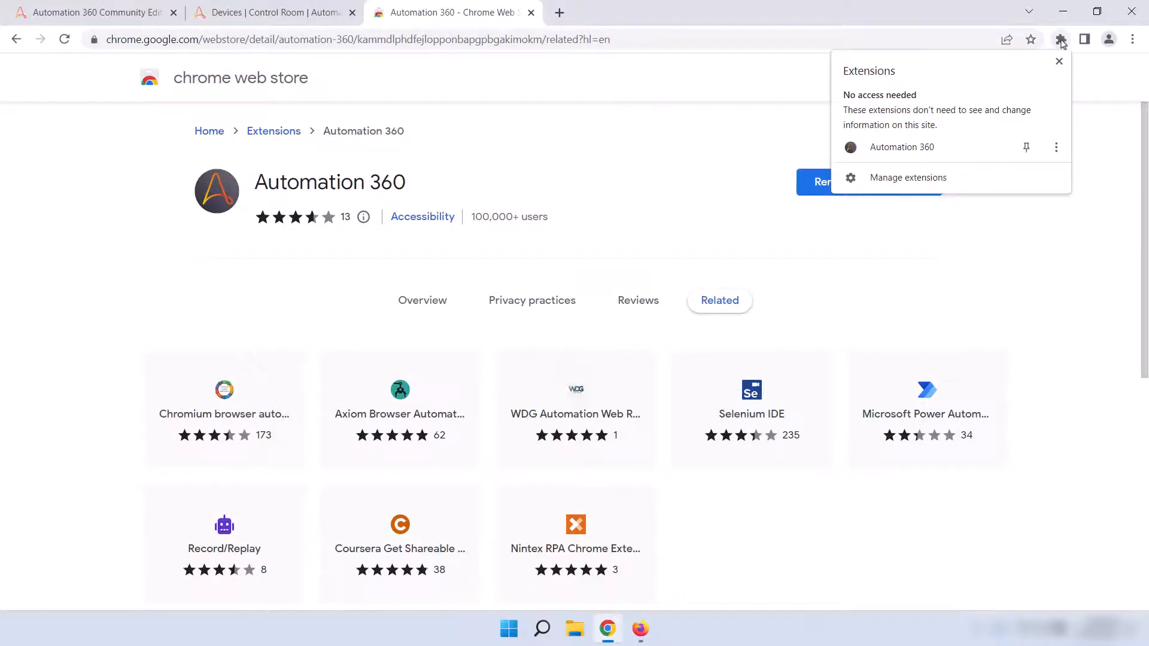
pyautogui.click(923, 183)
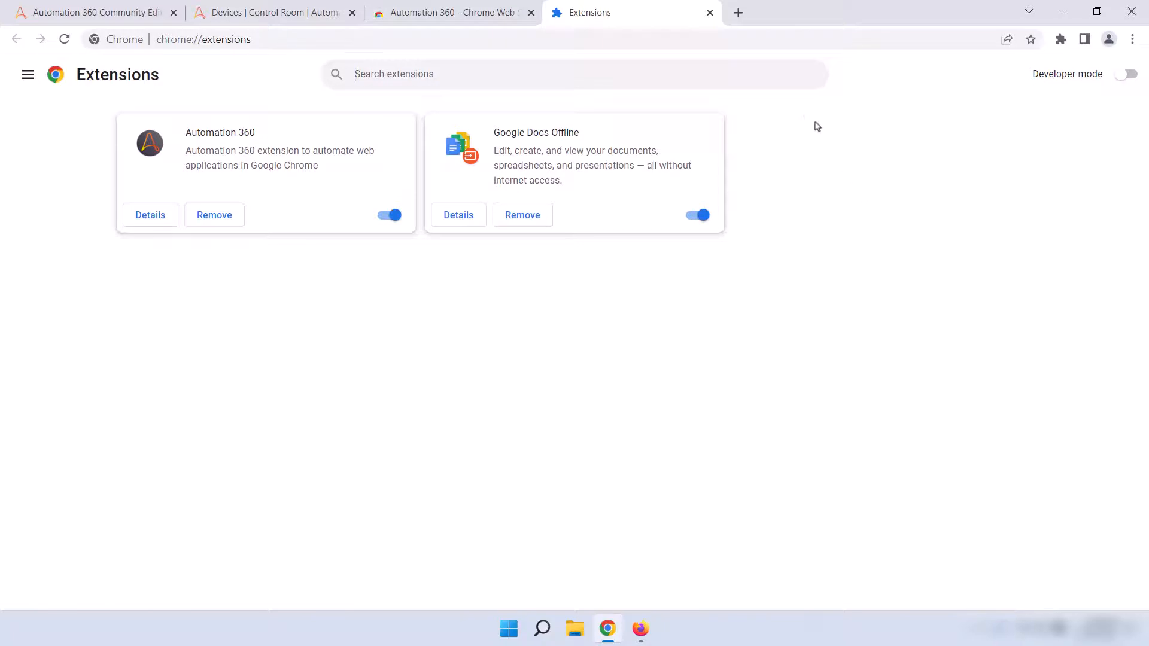
pyautogui.click(709, 13)
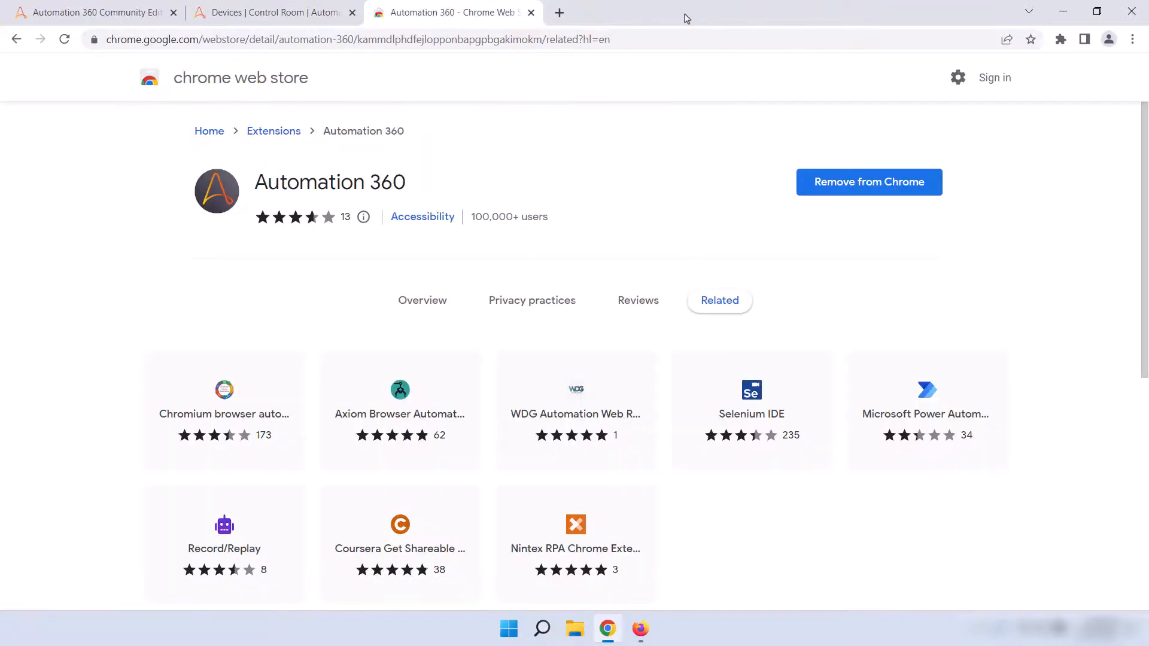
pyautogui.click(530, 13)
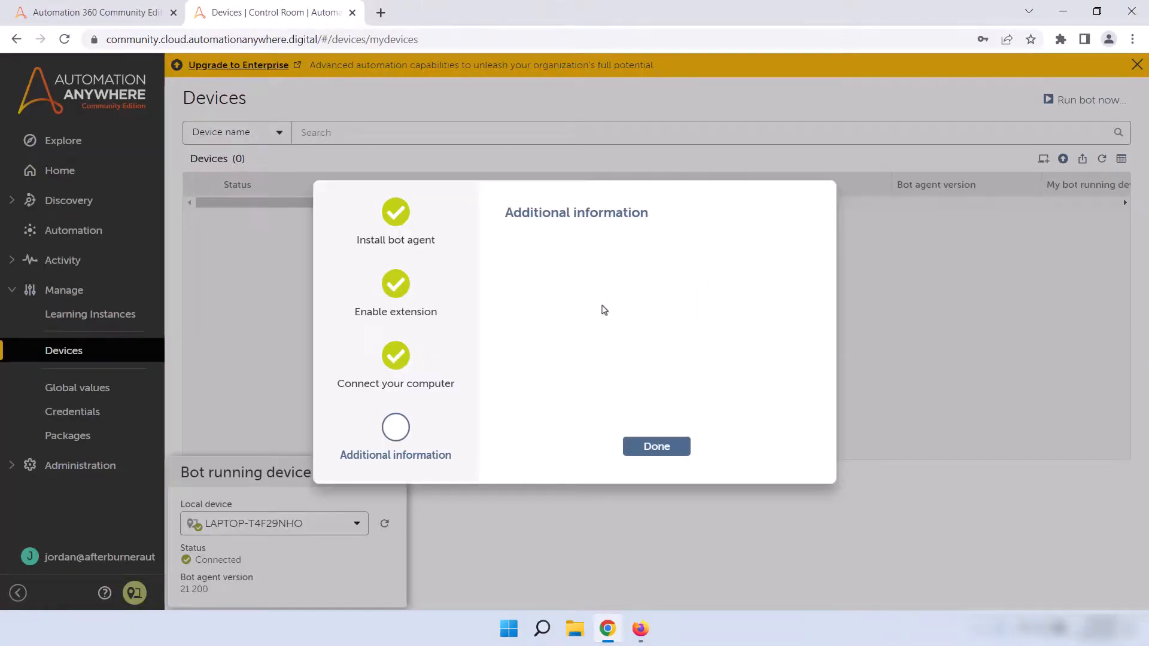